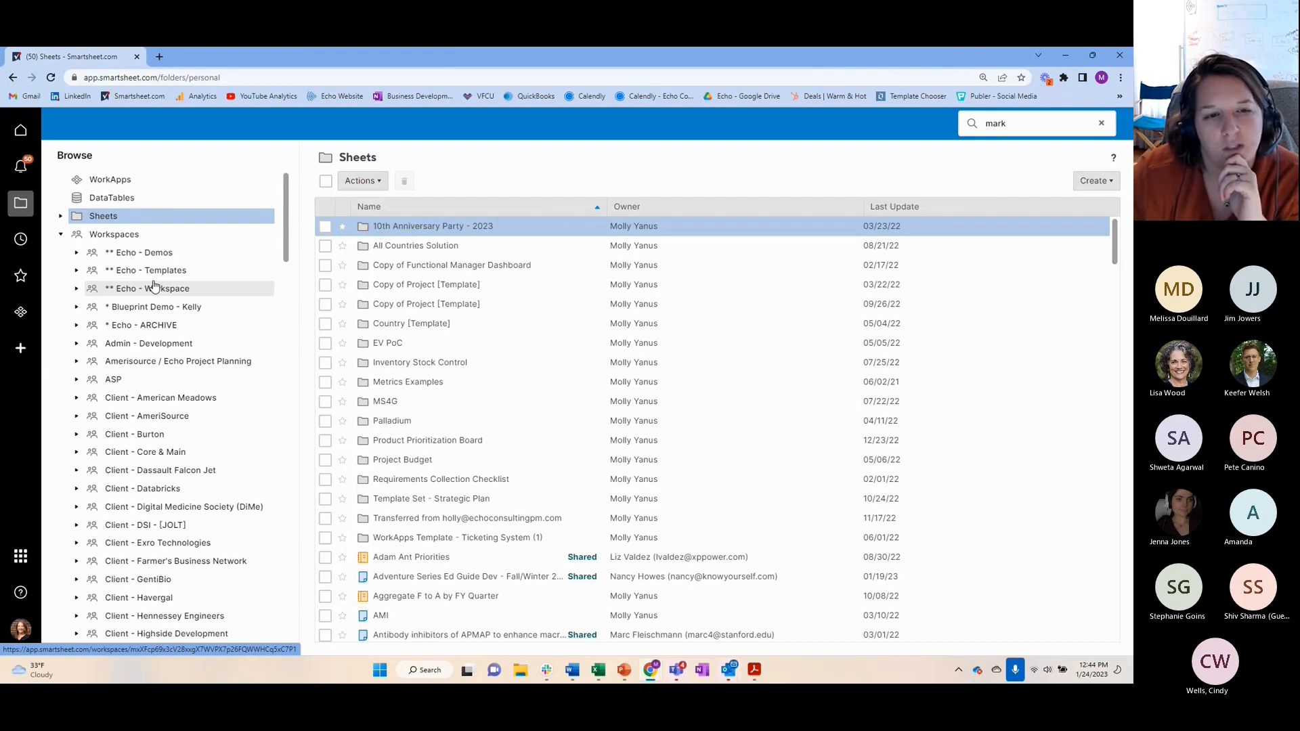
Open the Operations CRAID Log from the CRAID Logs folder of DEMO - Webinar - CRAID Solution in the ** Echo - Demos workspace
{"action": "left_click", "coordinate": [142, 253]}
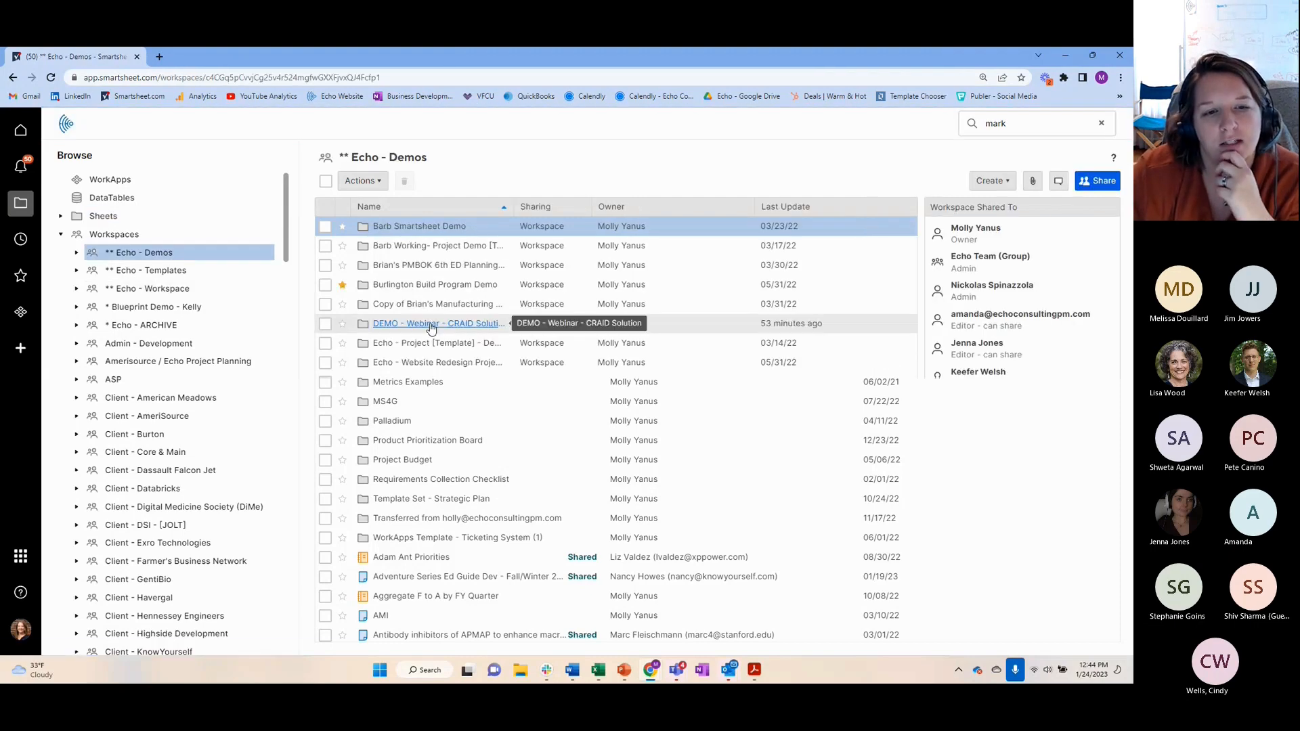
{"action": "left_click", "coordinate": [432, 325]}
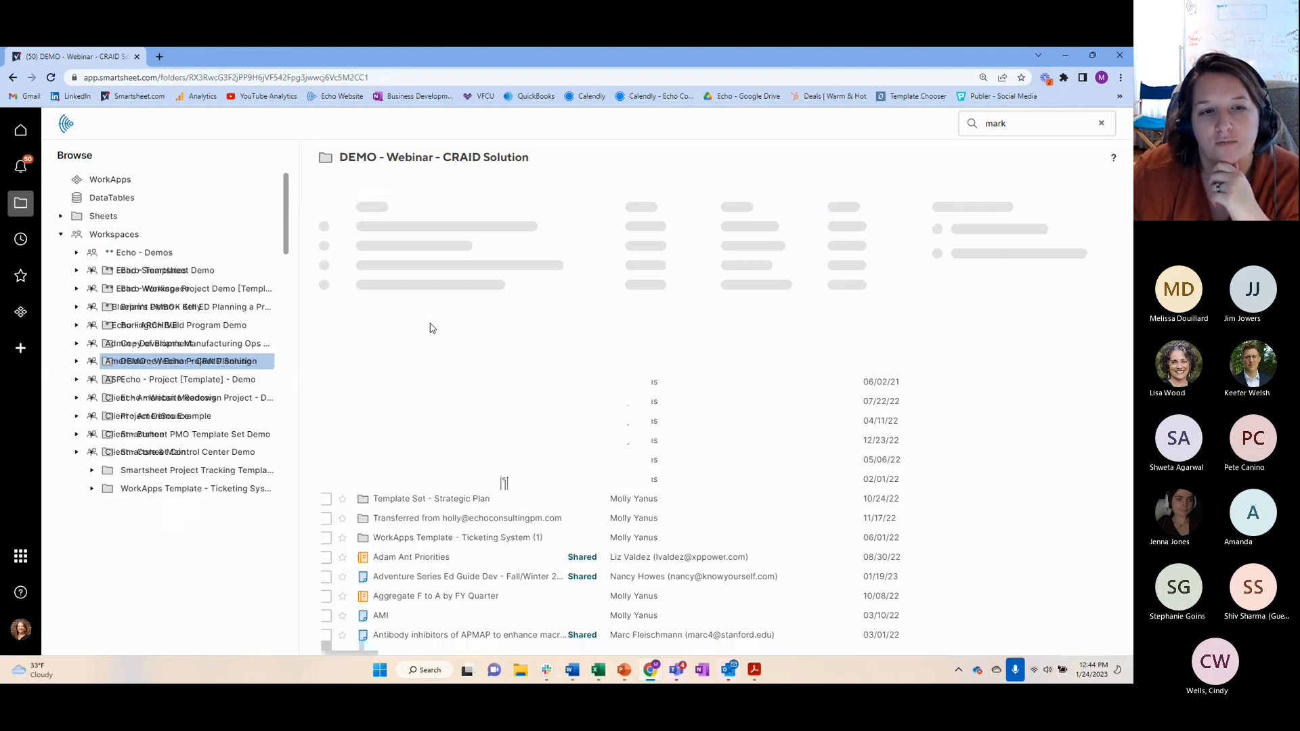
{"action": "left_click", "coordinate": [411, 230]}
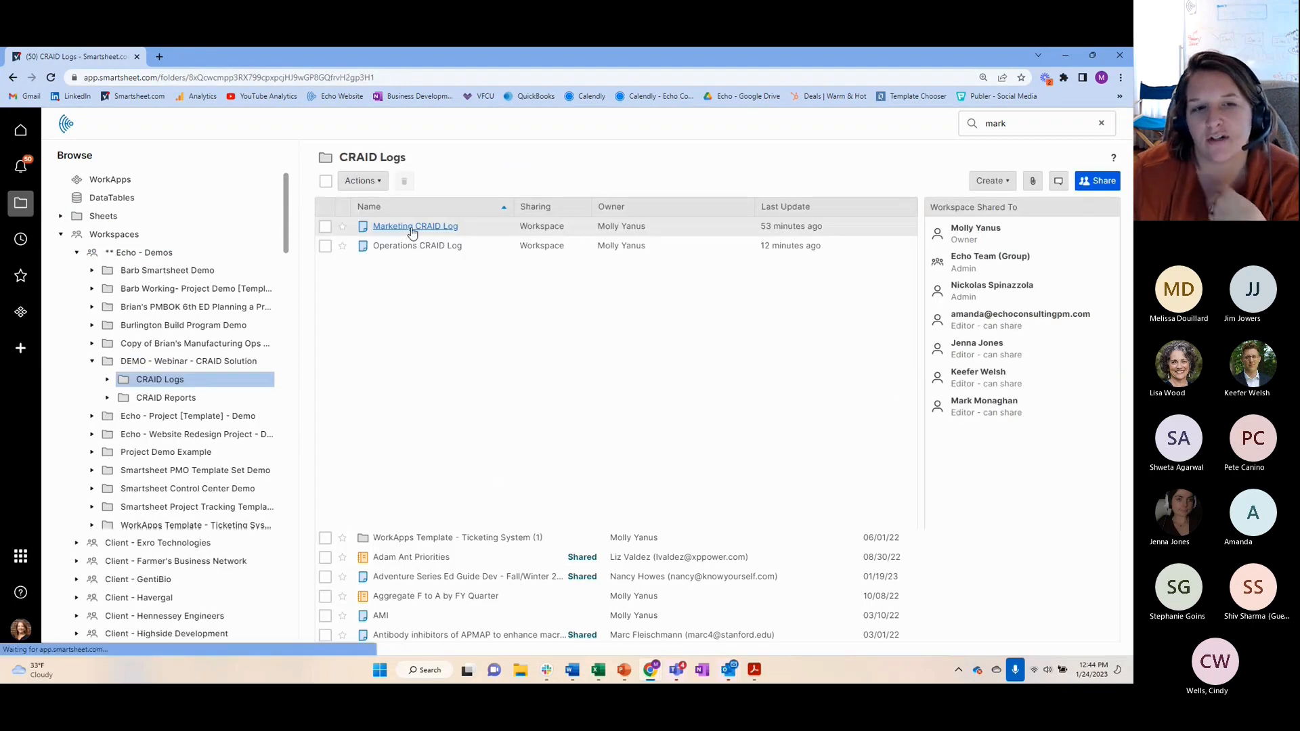
{"action": "left_click", "coordinate": [412, 231]}
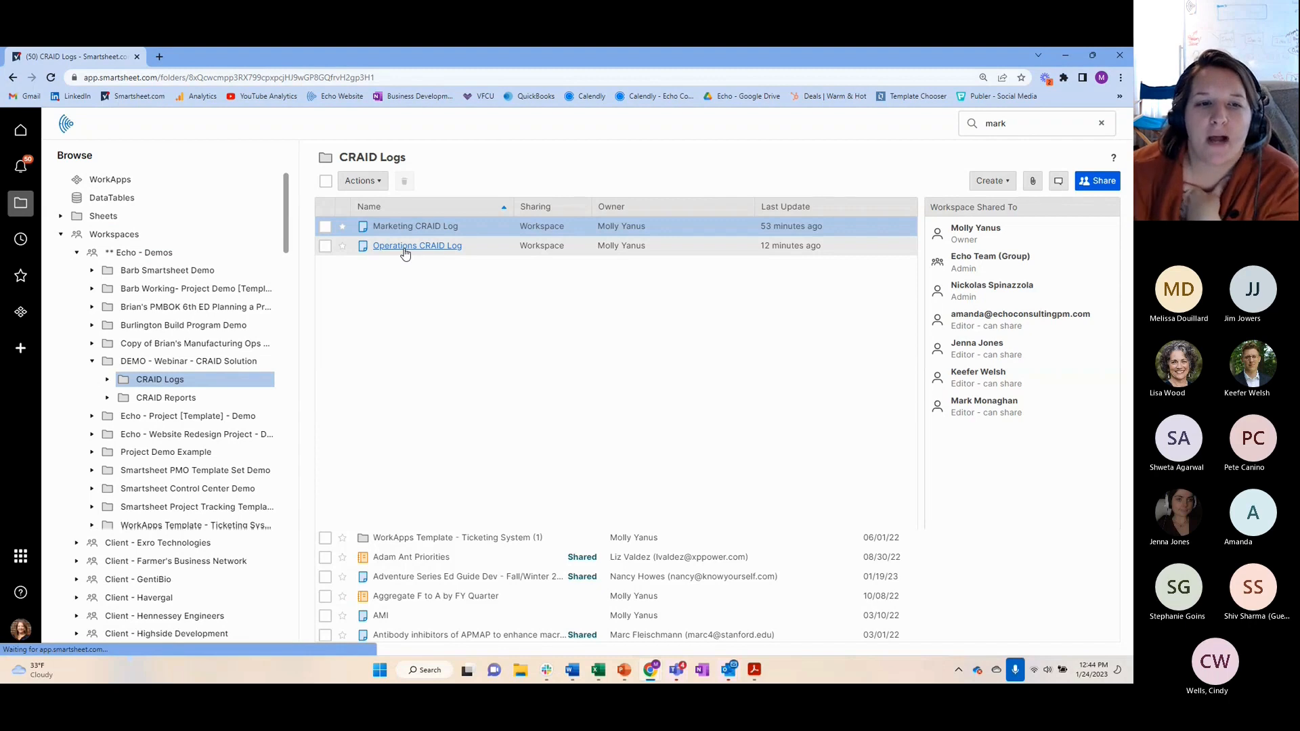
{"action": "left_click", "coordinate": [405, 248]}
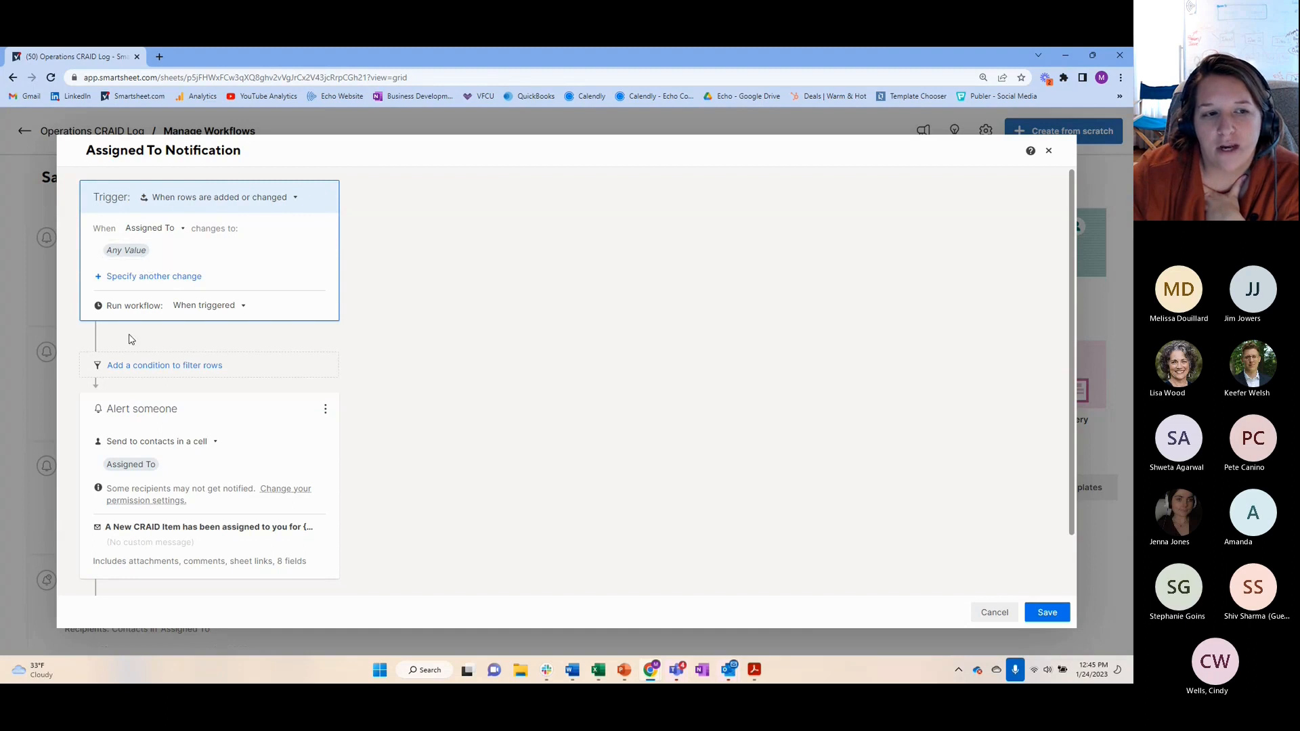
Examine the run frequency, recipient type and contact field options of the Assigned To Notification workflow, keeping contacts in a cell as recipients
{"action": "left_click", "coordinate": [245, 308]}
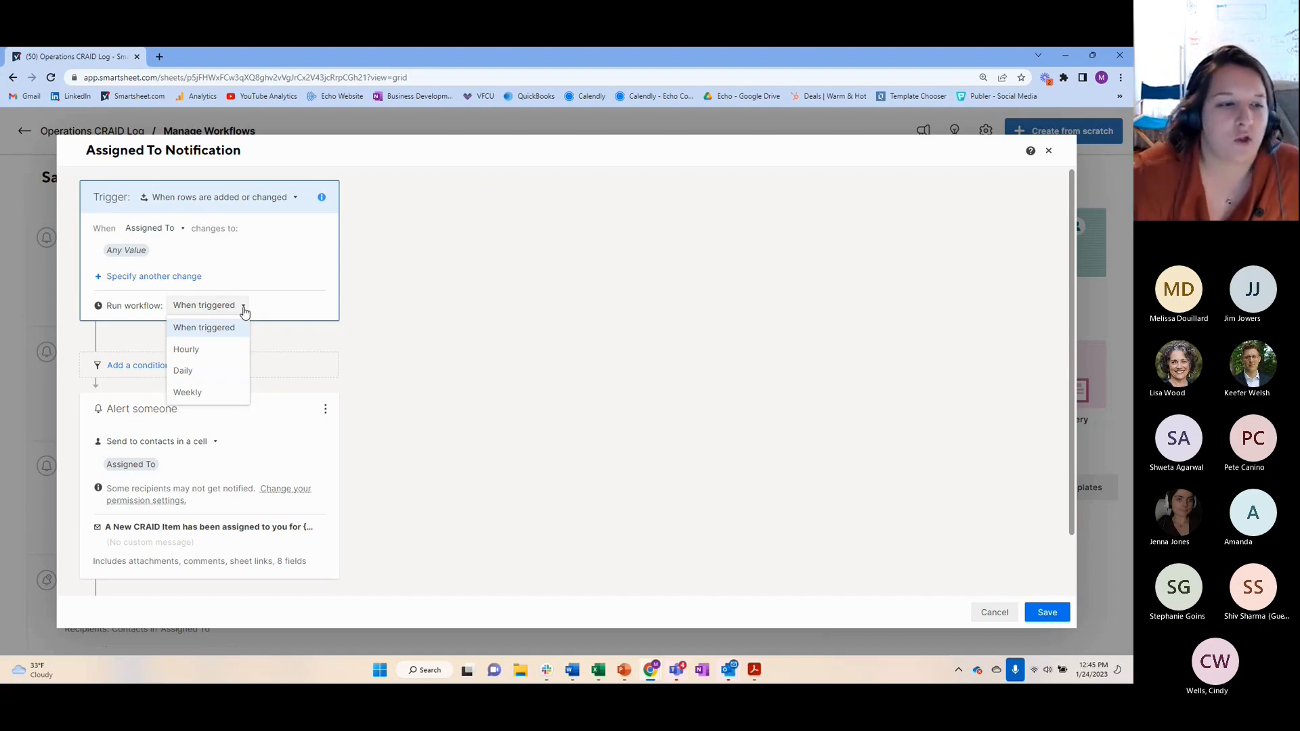
{"action": "left_click", "coordinate": [490, 285]}
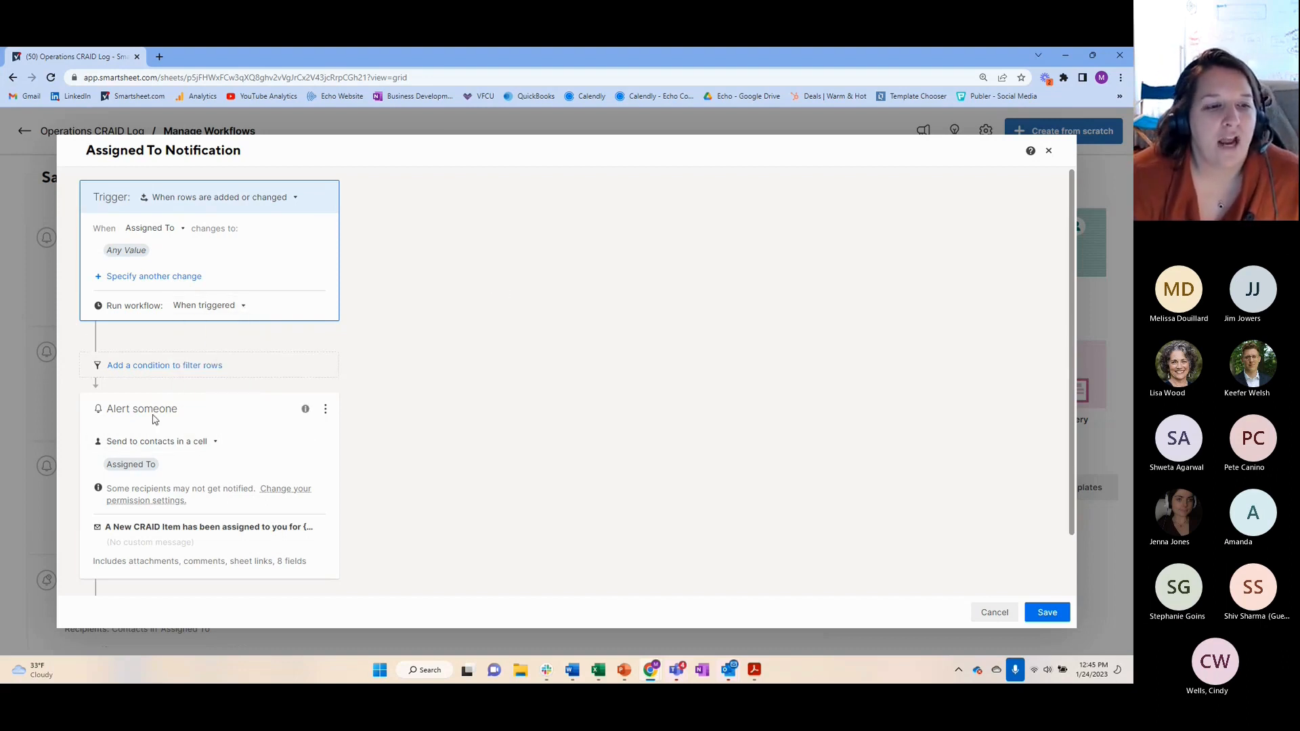
{"action": "left_click", "coordinate": [216, 443]}
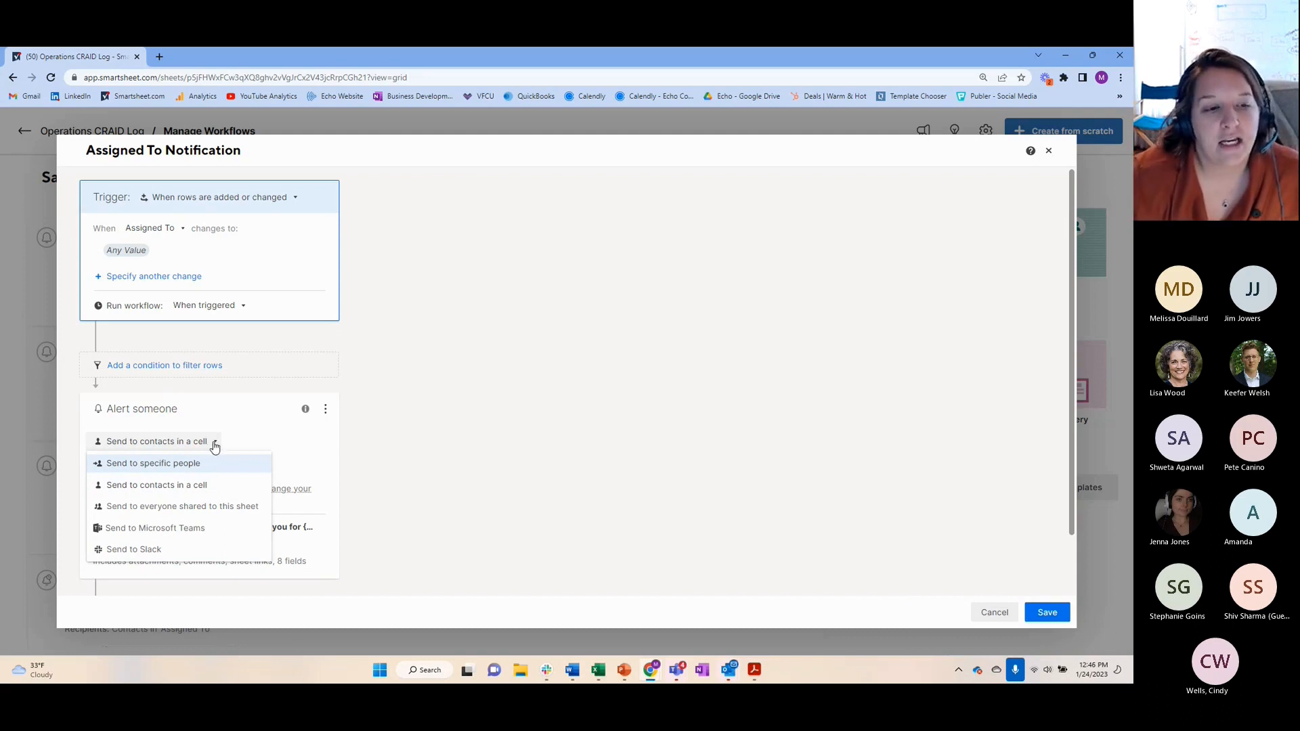
{"action": "left_click", "coordinate": [204, 486]}
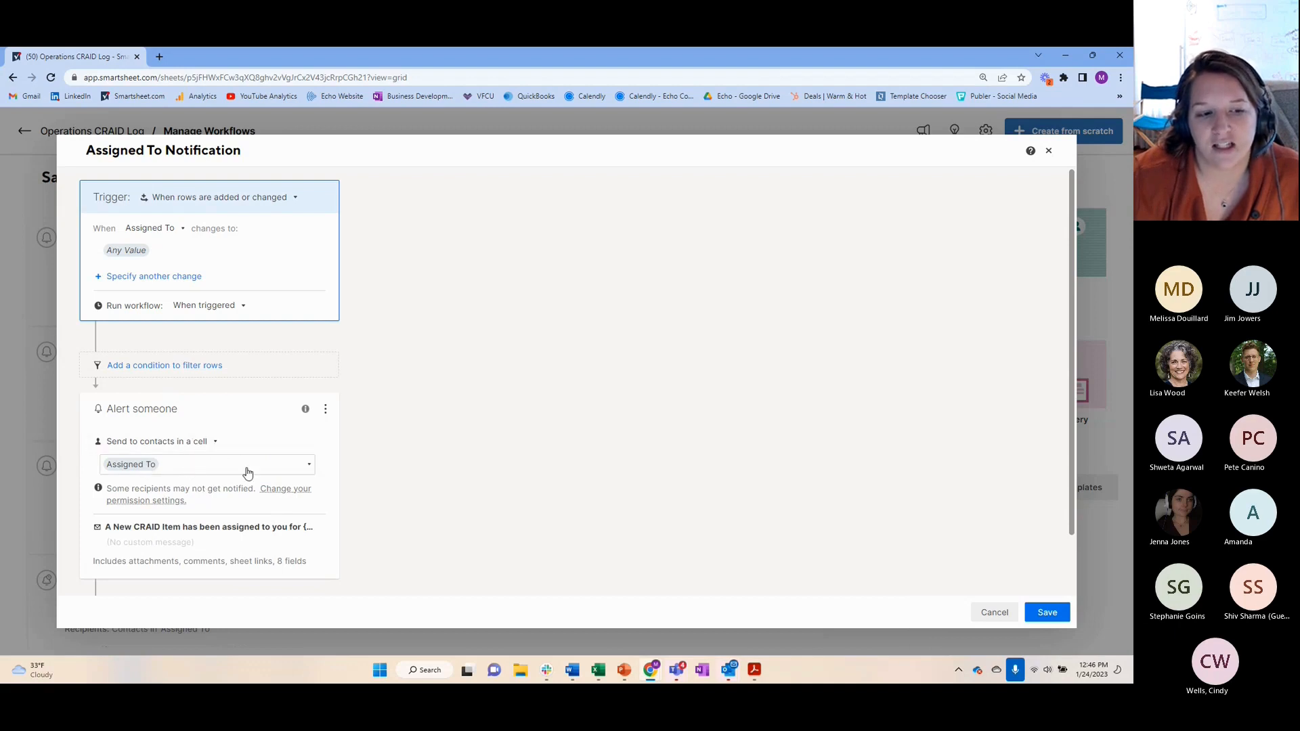
{"action": "left_click", "coordinate": [217, 467]}
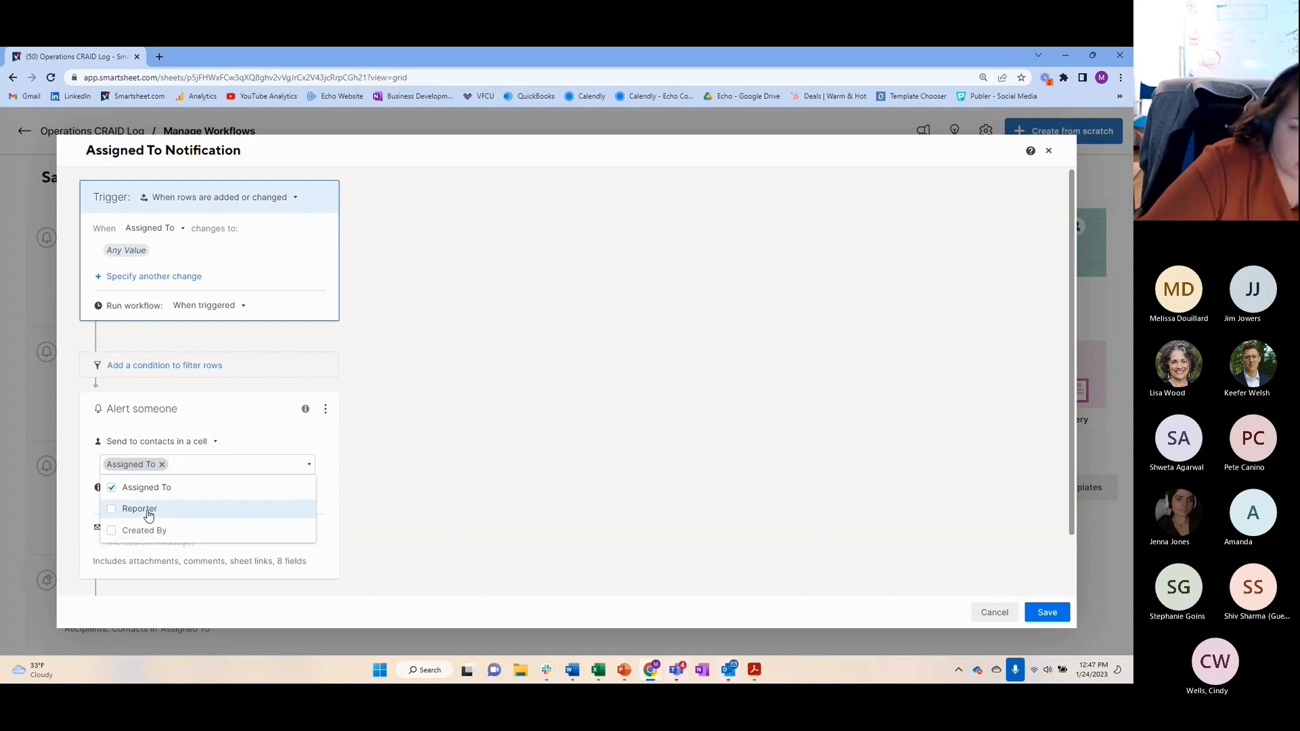
{"action": "left_click", "coordinate": [332, 440]}
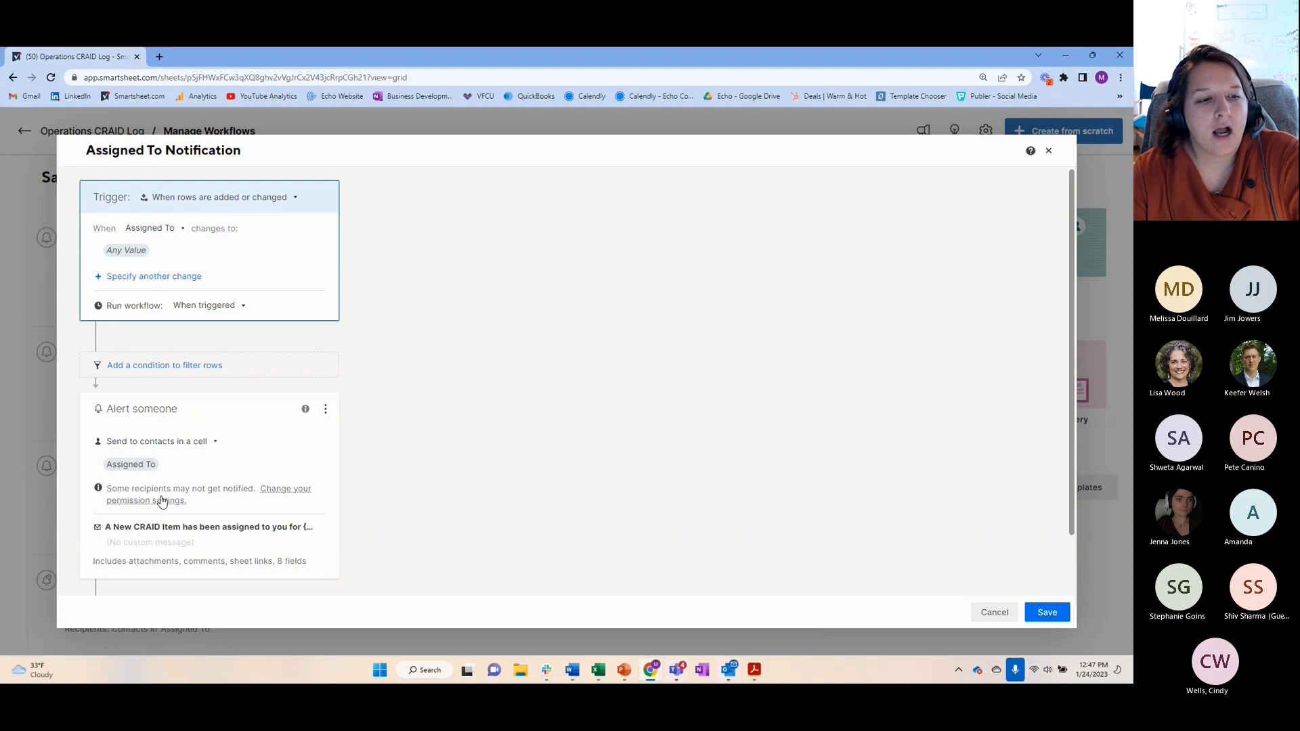
Replace the Category placeholder in the Assigned To Notification alert's subject line with Description
{"action": "left_click", "coordinate": [165, 534]}
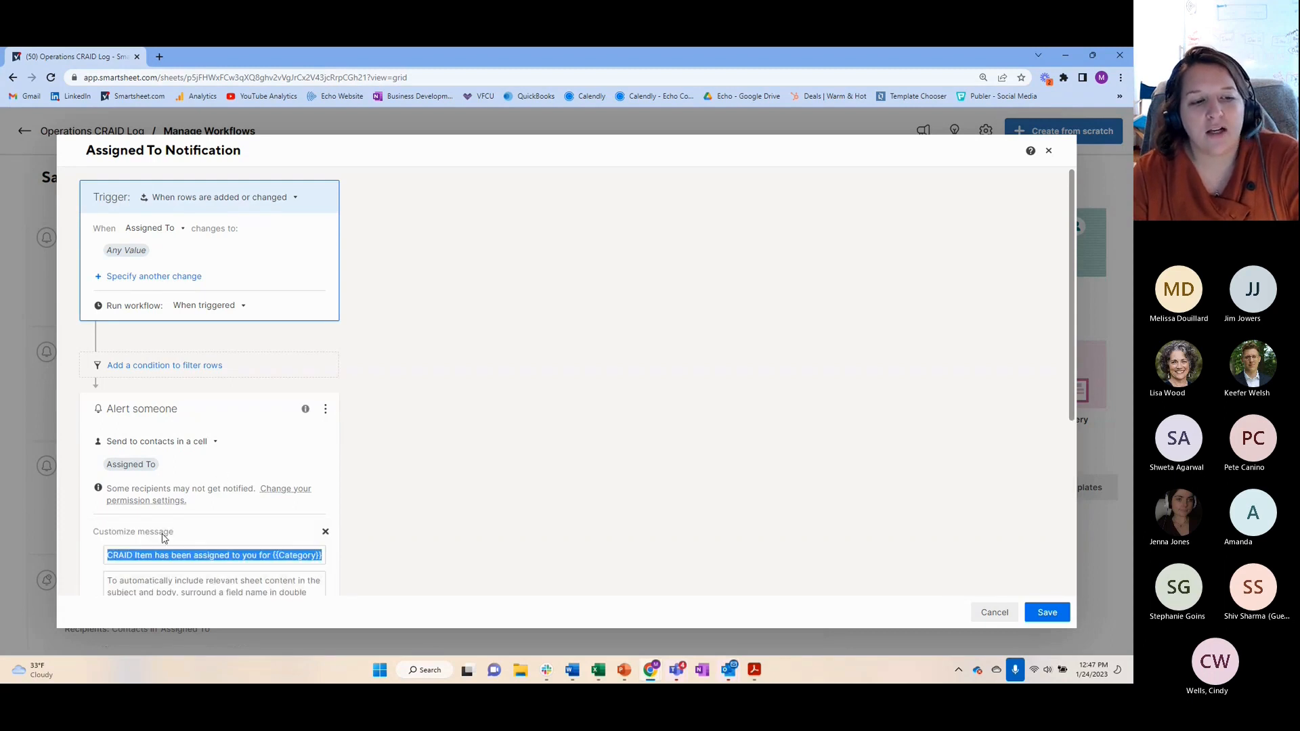
{"action": "scroll", "coordinate": [161, 518], "scroll_direction": "down", "scroll_amount": 3}
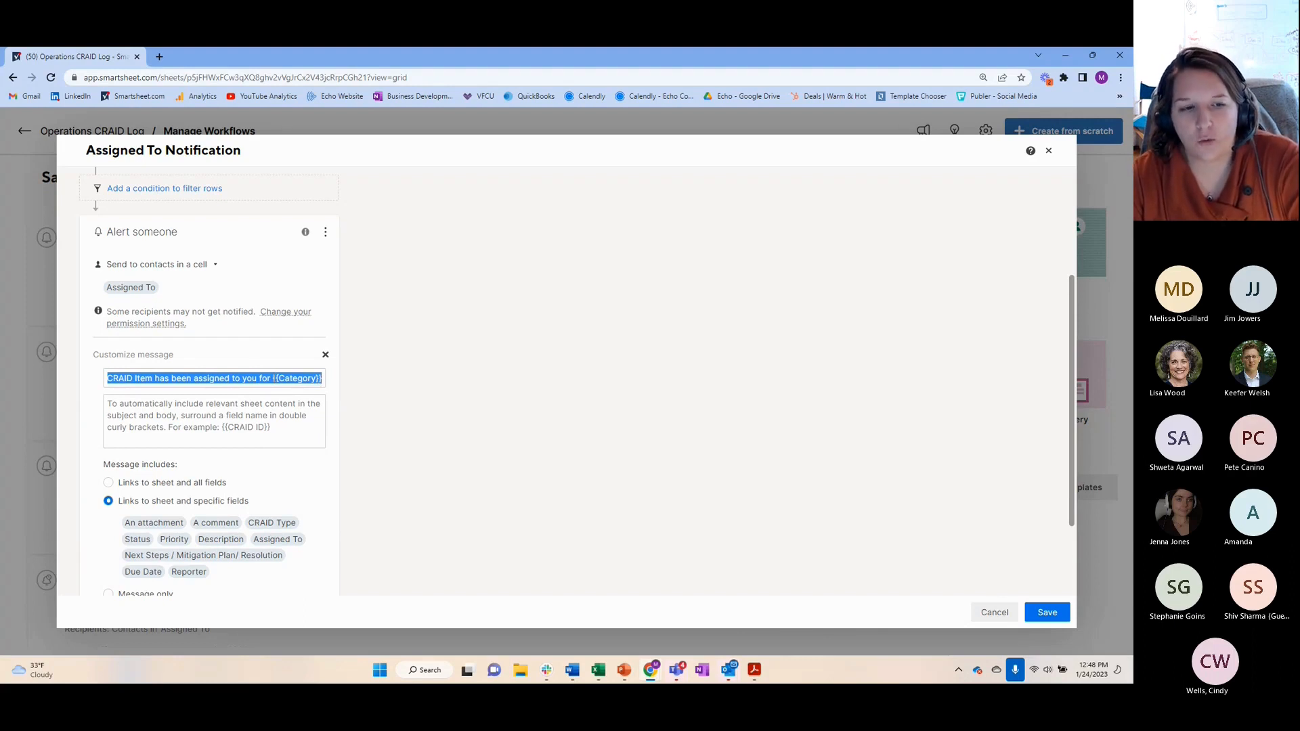
{"action": "left_click", "coordinate": [322, 378]}
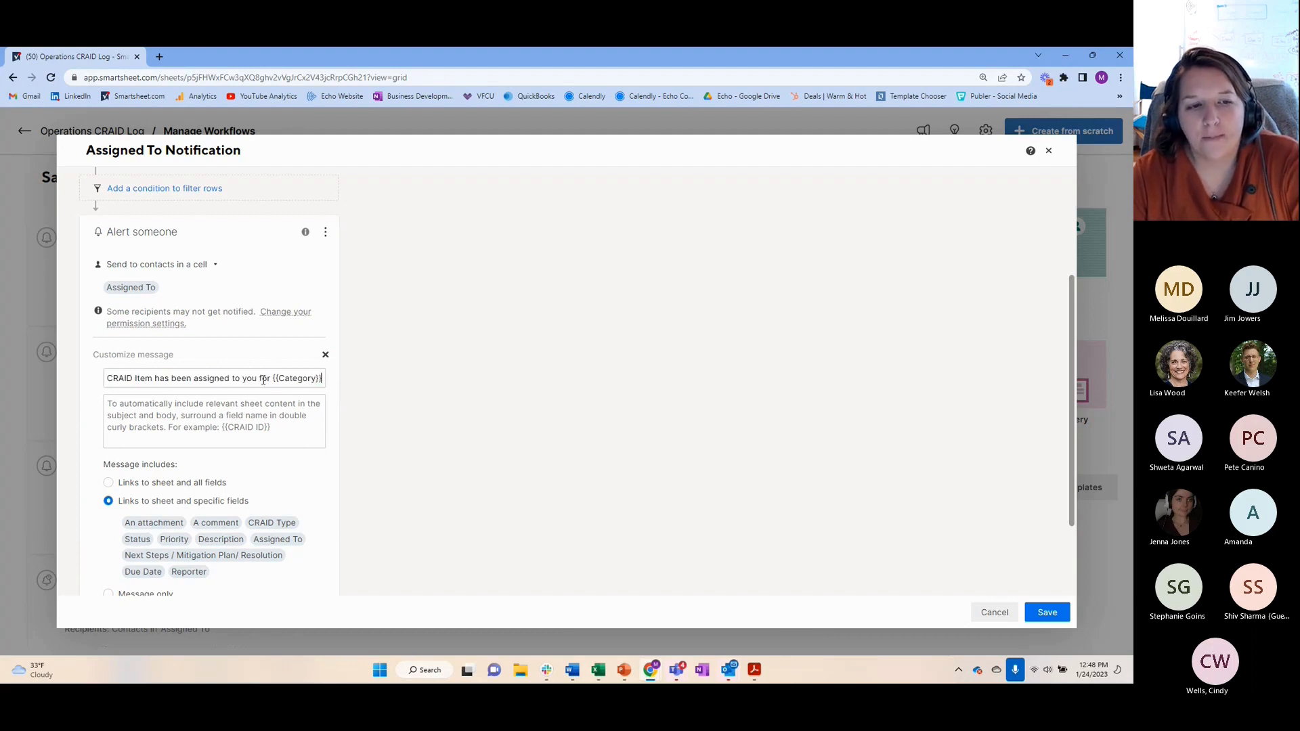
{"action": "left_click_drag", "start_coordinate": [280, 377], "coordinate": [317, 377]}
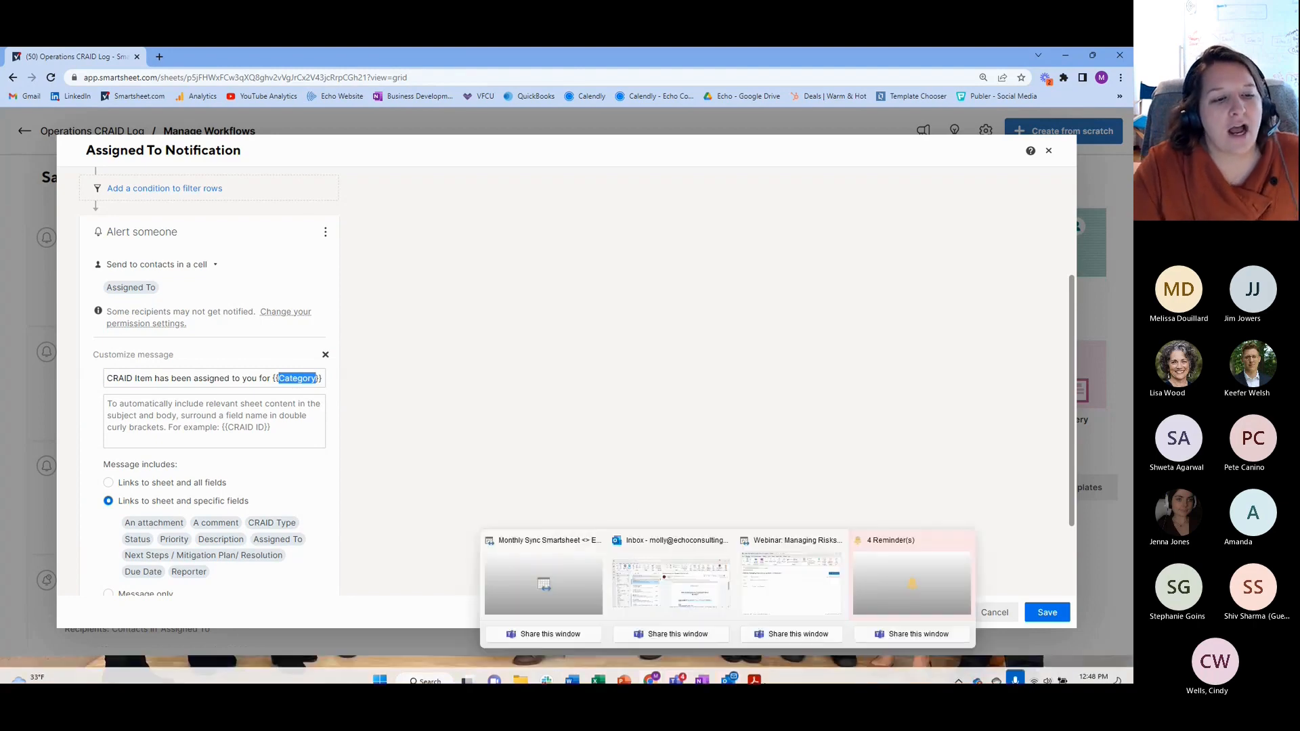
{"action": "type", "text": "Des"}
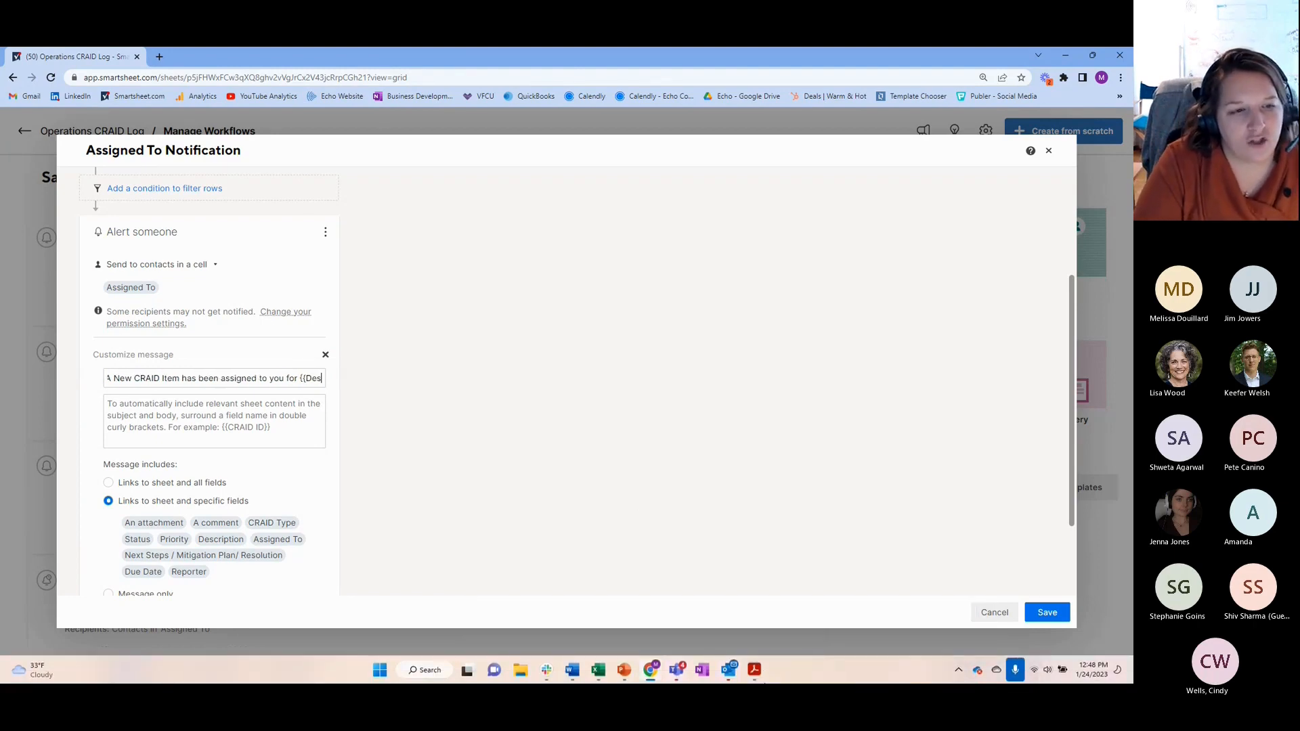
{"action": "type", "text": "cription"}
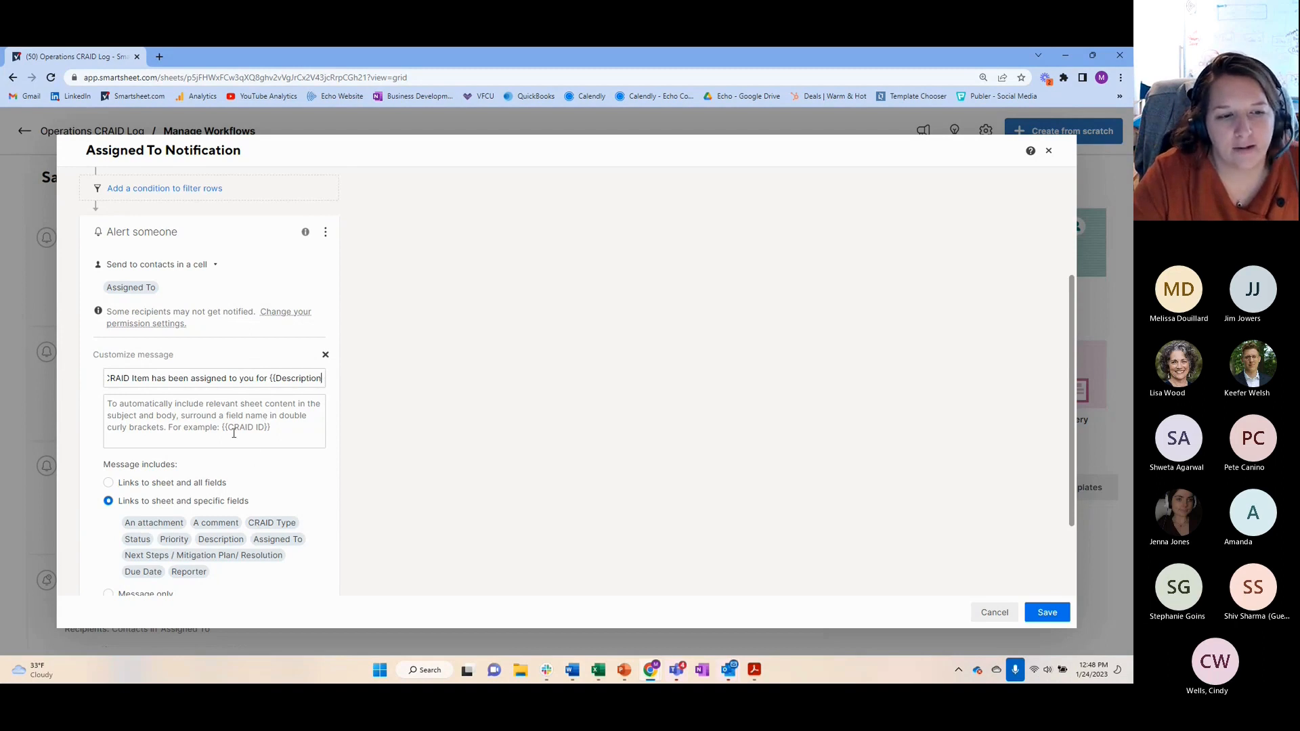
{"action": "left_click", "coordinate": [272, 428]}
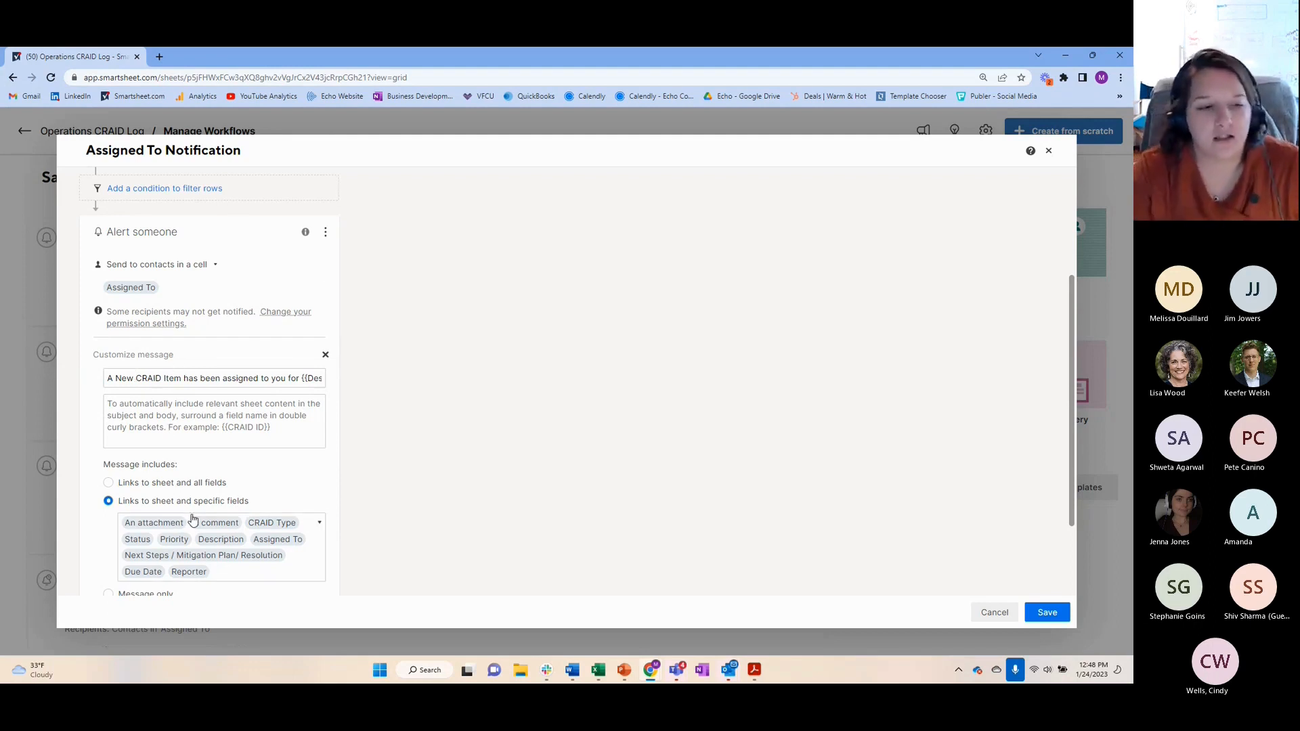
Examine which sheet fields can be included in the Assigned To Notification message
{"action": "scroll", "coordinate": [192, 504], "scroll_direction": "down", "scroll_amount": 1}
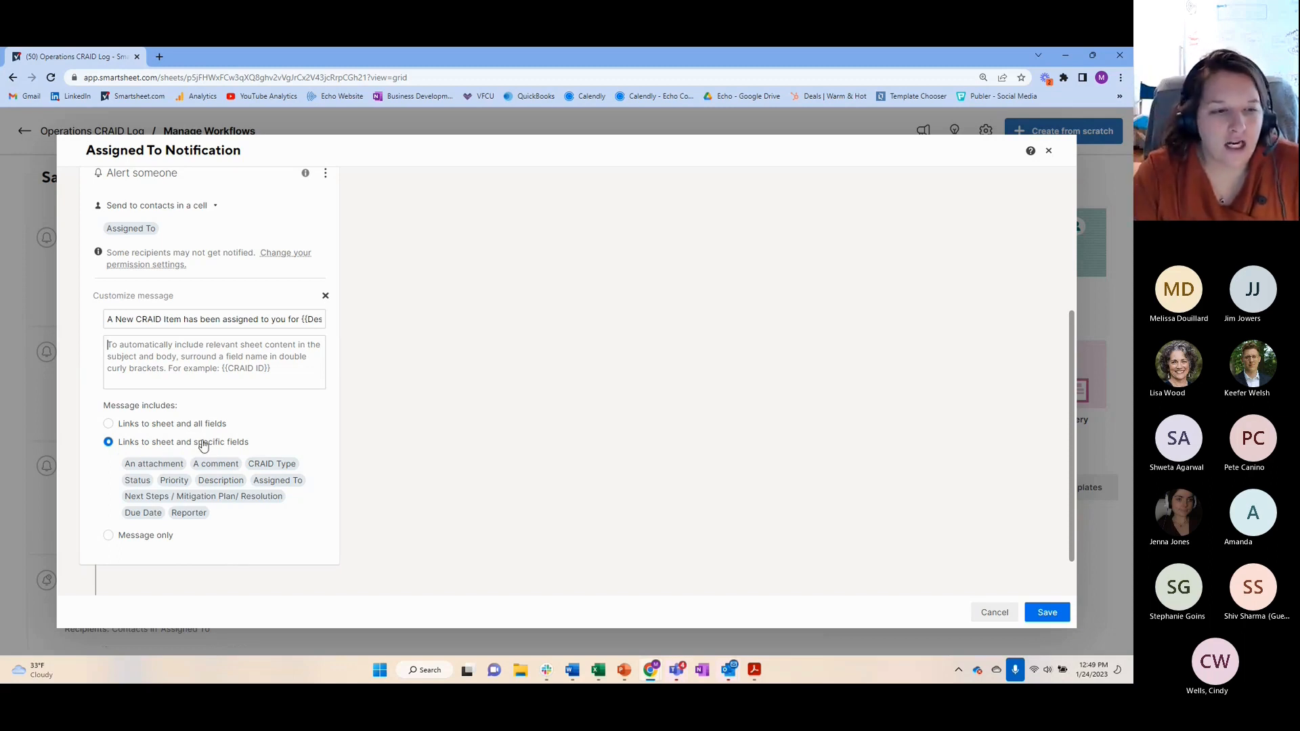
{"action": "left_click", "coordinate": [211, 472]}
{"action": "scroll", "coordinate": [241, 499], "scroll_direction": "down", "scroll_amount": 1}
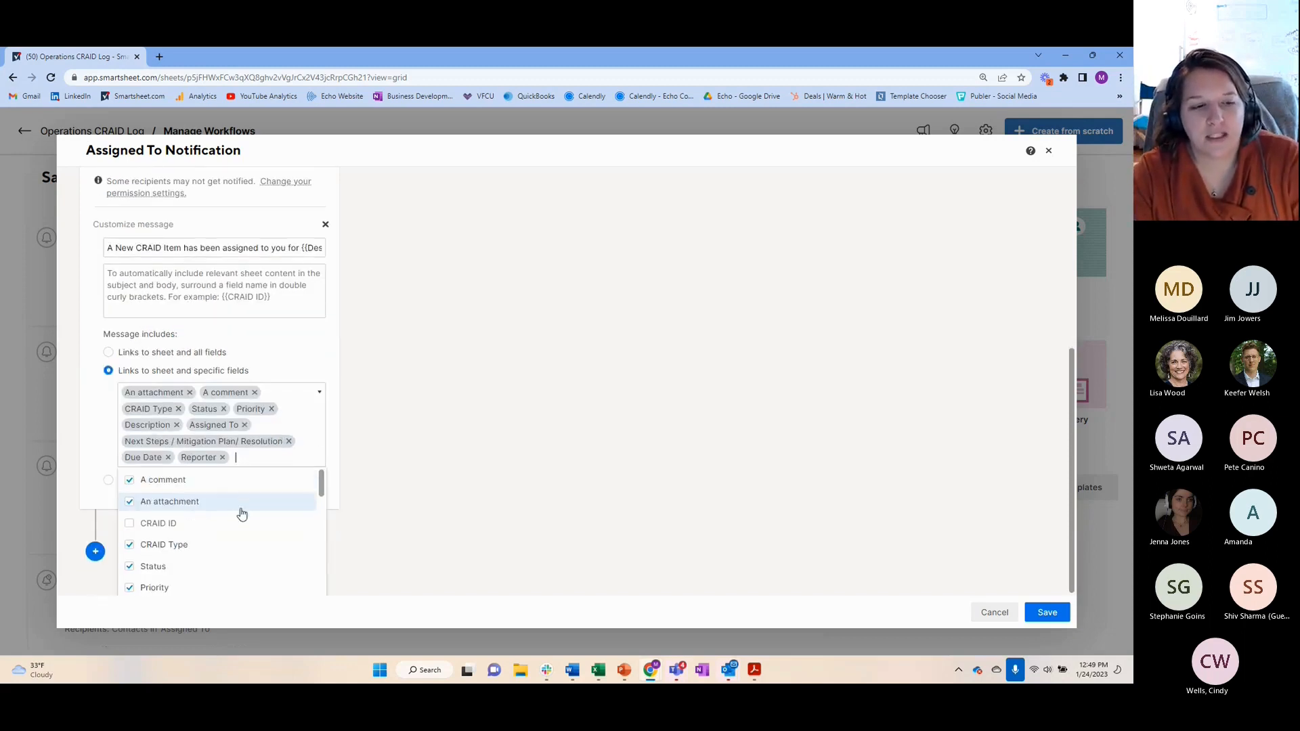
{"action": "scroll", "coordinate": [241, 510], "scroll_direction": "down", "scroll_amount": 3}
{"action": "scroll", "coordinate": [311, 528], "scroll_direction": "up", "scroll_amount": 5}
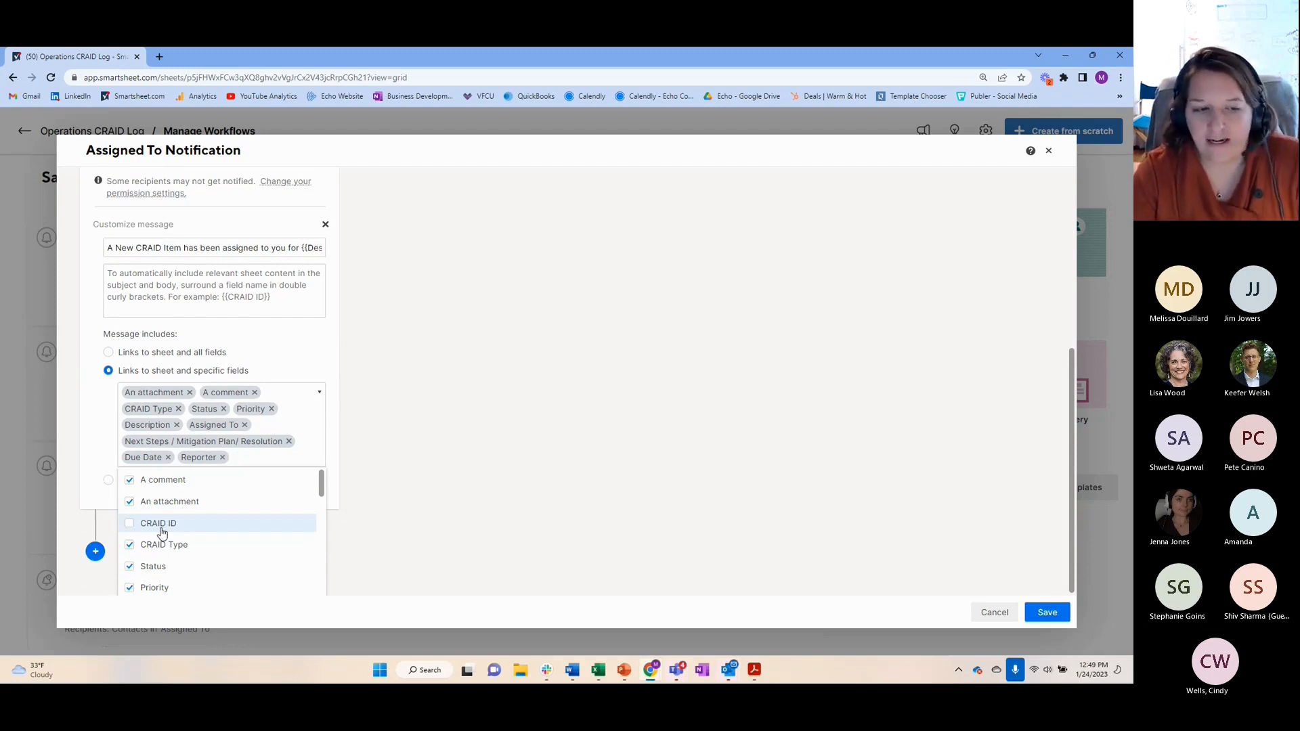
{"action": "scroll", "coordinate": [201, 522], "scroll_direction": "down", "scroll_amount": 1}
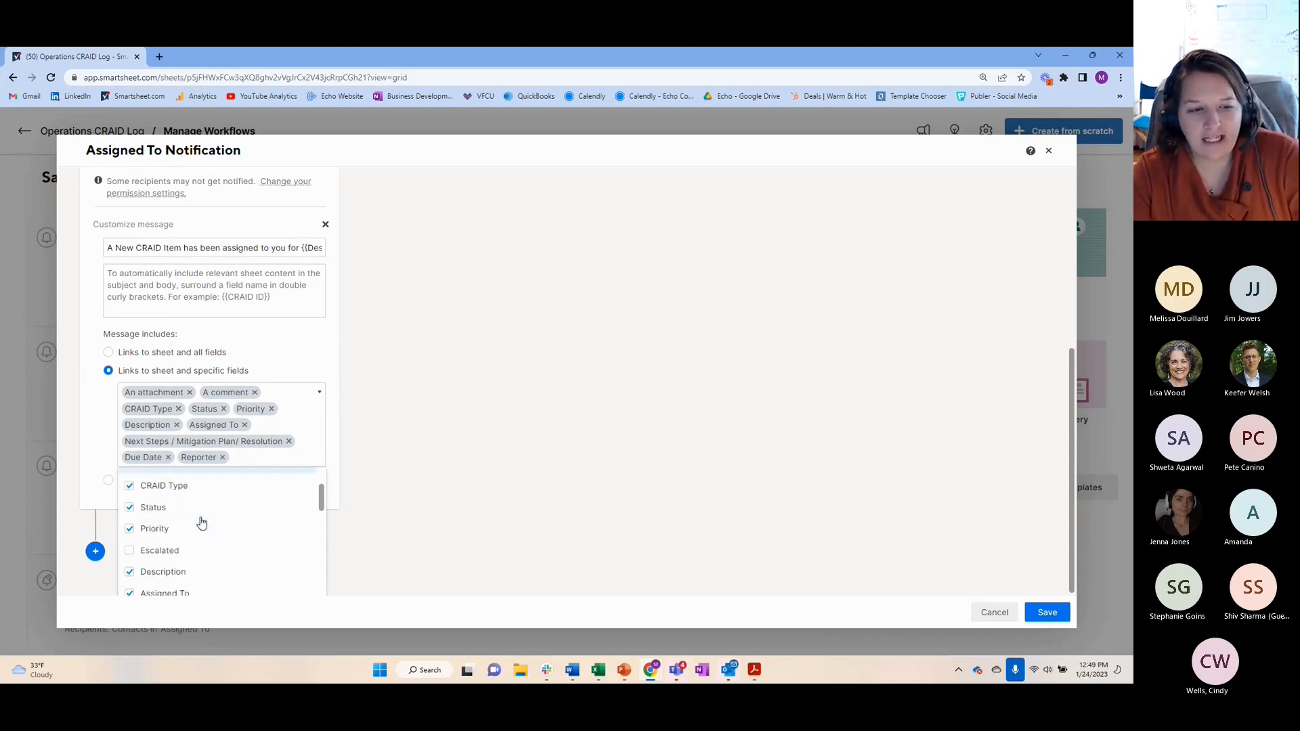
{"action": "scroll", "coordinate": [229, 566], "scroll_direction": "down", "scroll_amount": 3}
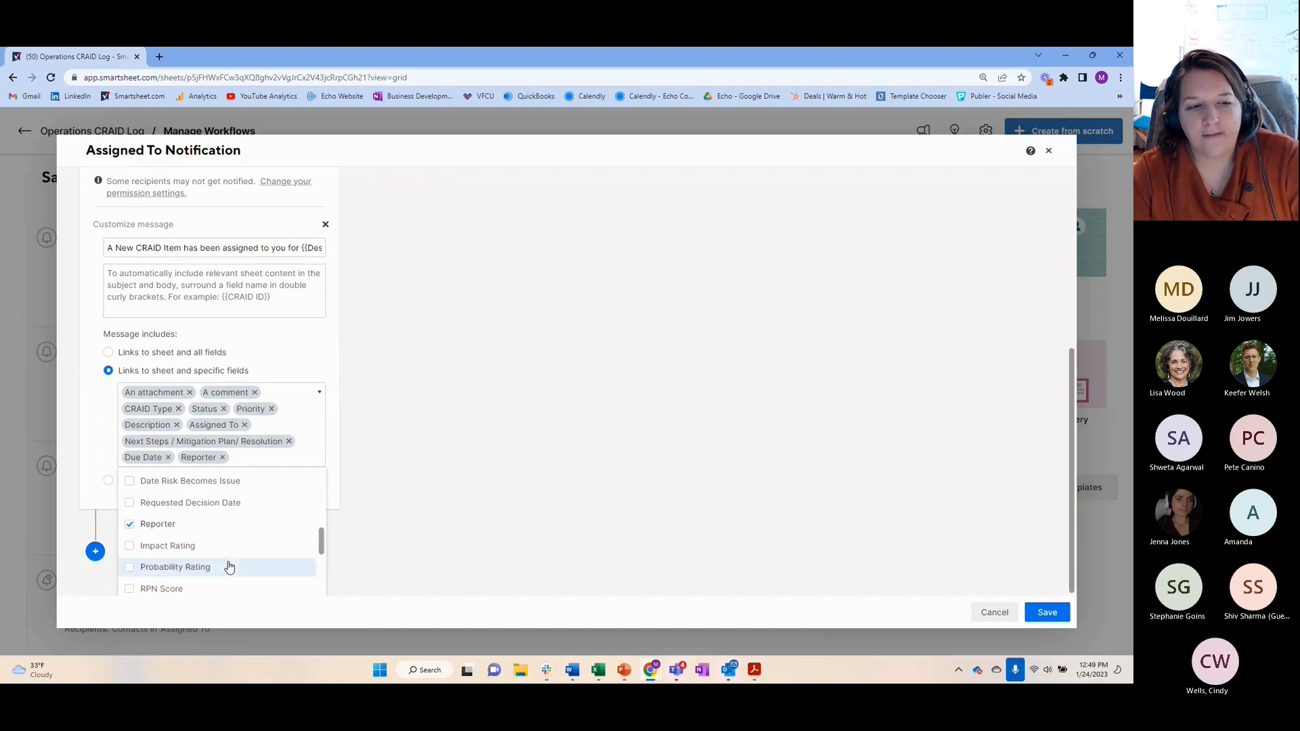
{"action": "scroll", "coordinate": [229, 567], "scroll_direction": "down", "scroll_amount": 5}
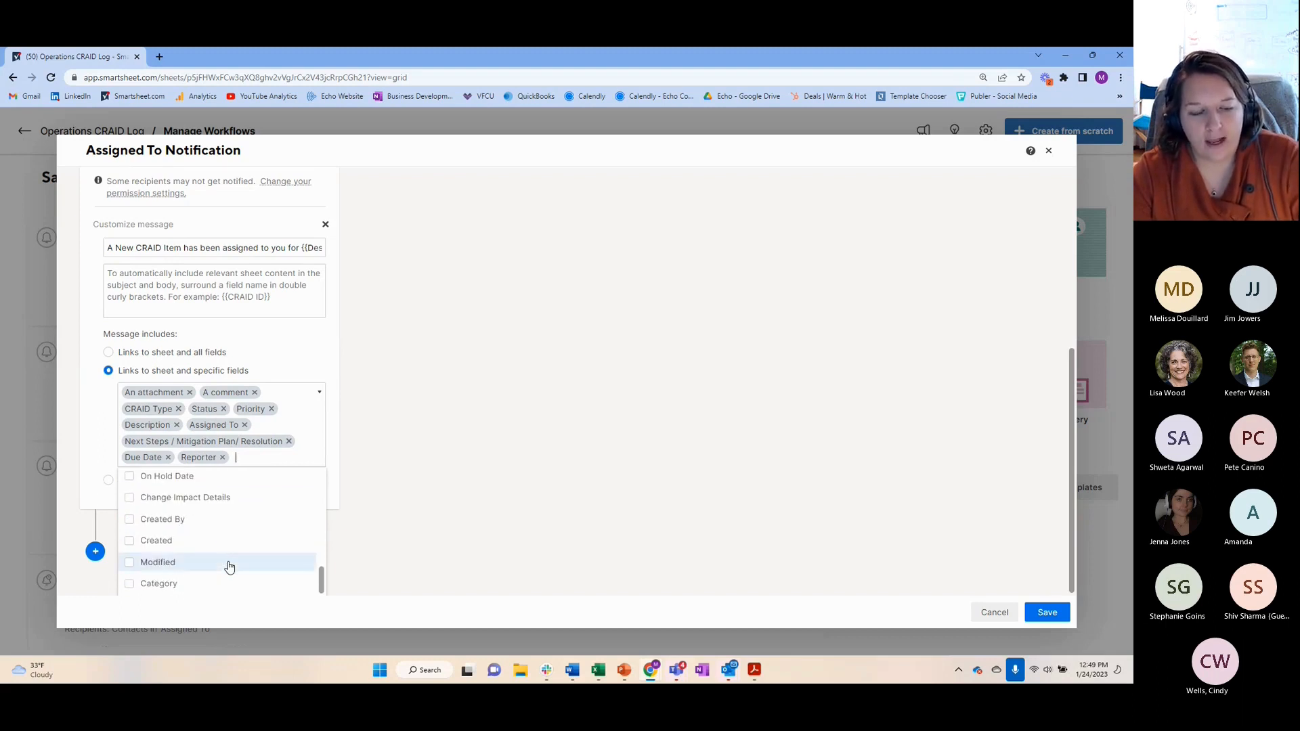
{"action": "left_click", "coordinate": [589, 478]}
Save the Assigned To Notification workflow
{"action": "scroll", "coordinate": [437, 575], "scroll_direction": "up", "scroll_amount": 5}
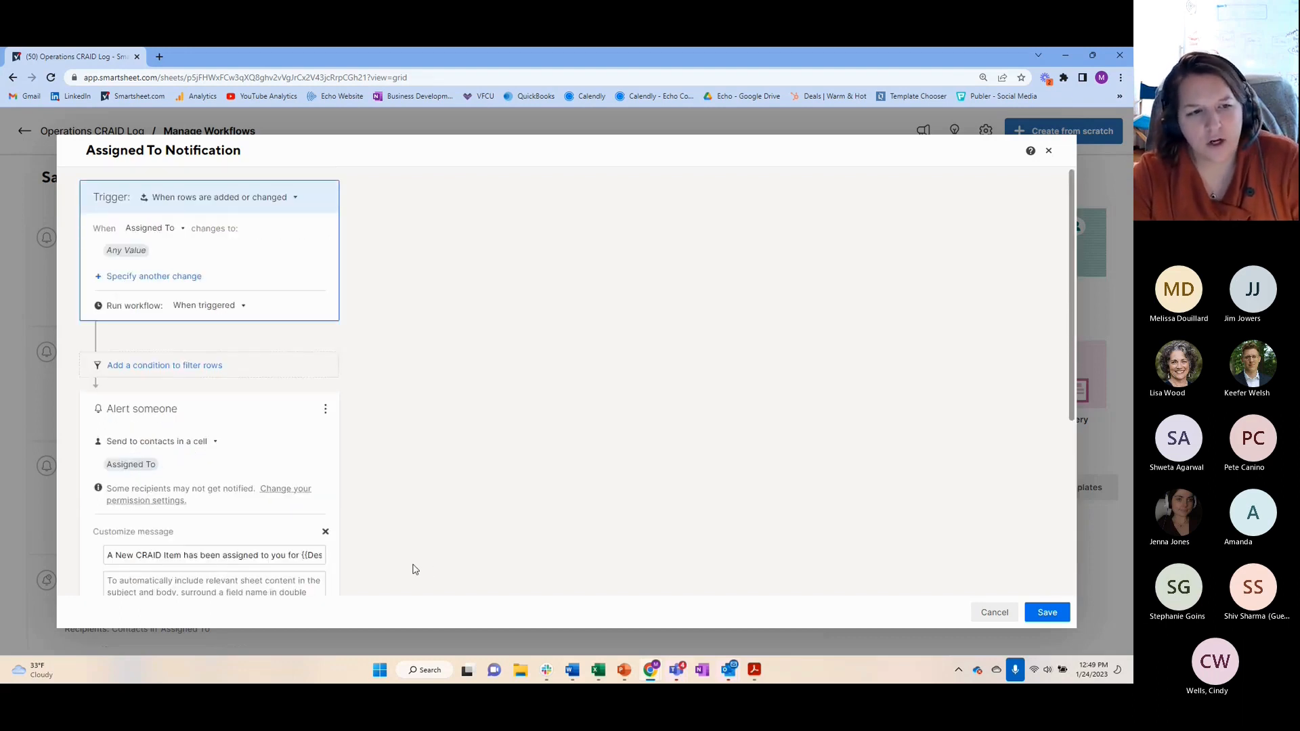
{"action": "scroll", "coordinate": [287, 498], "scroll_direction": "down", "scroll_amount": 4}
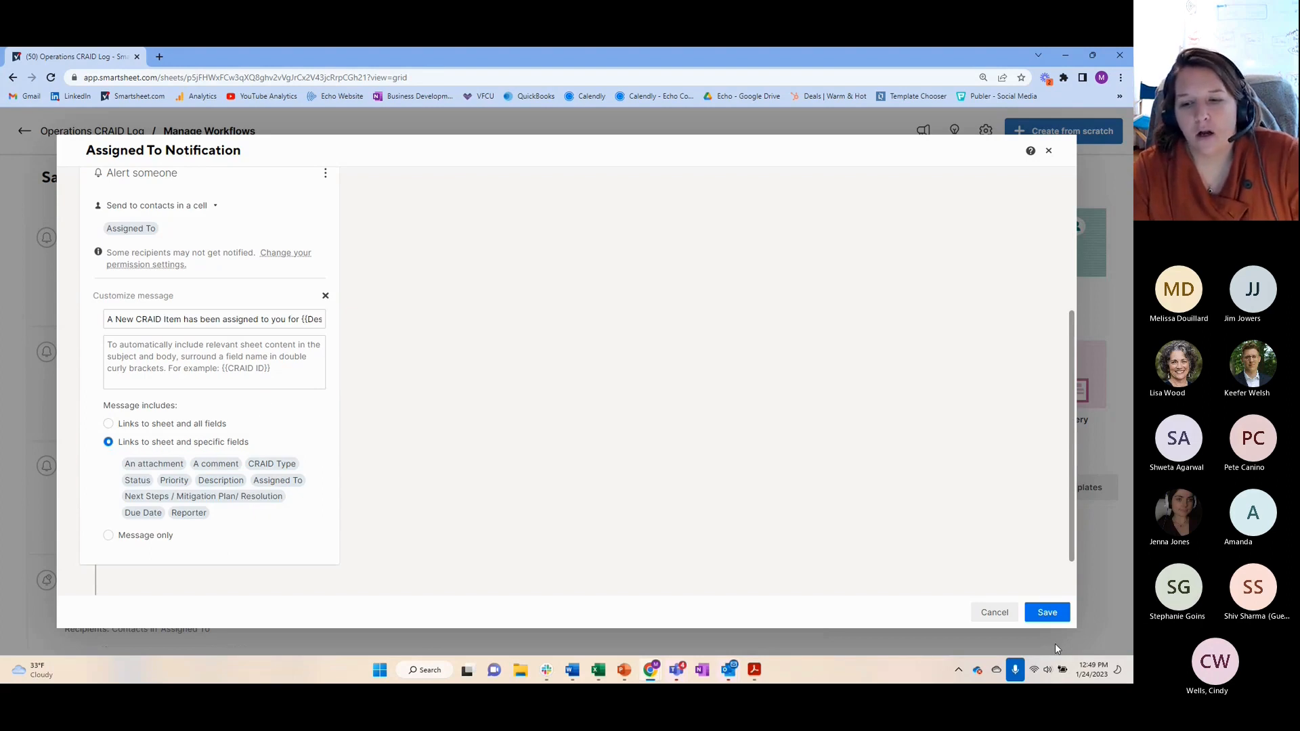
{"action": "left_click", "coordinate": [1055, 616]}
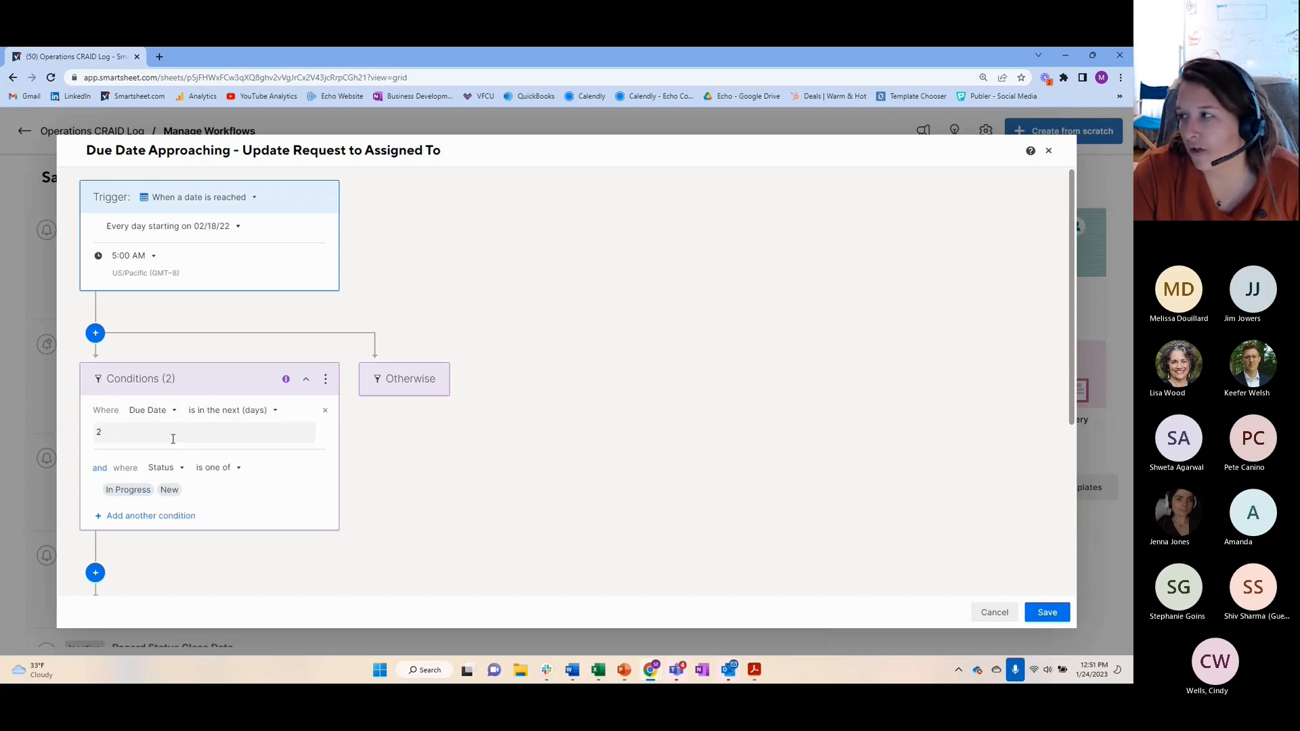
Review the status condition options and alert message settings of the Due Date Approaching - Update Request to Assigned To workflow, closing it without saving
{"action": "scroll", "coordinate": [497, 486], "scroll_direction": "down", "scroll_amount": 4}
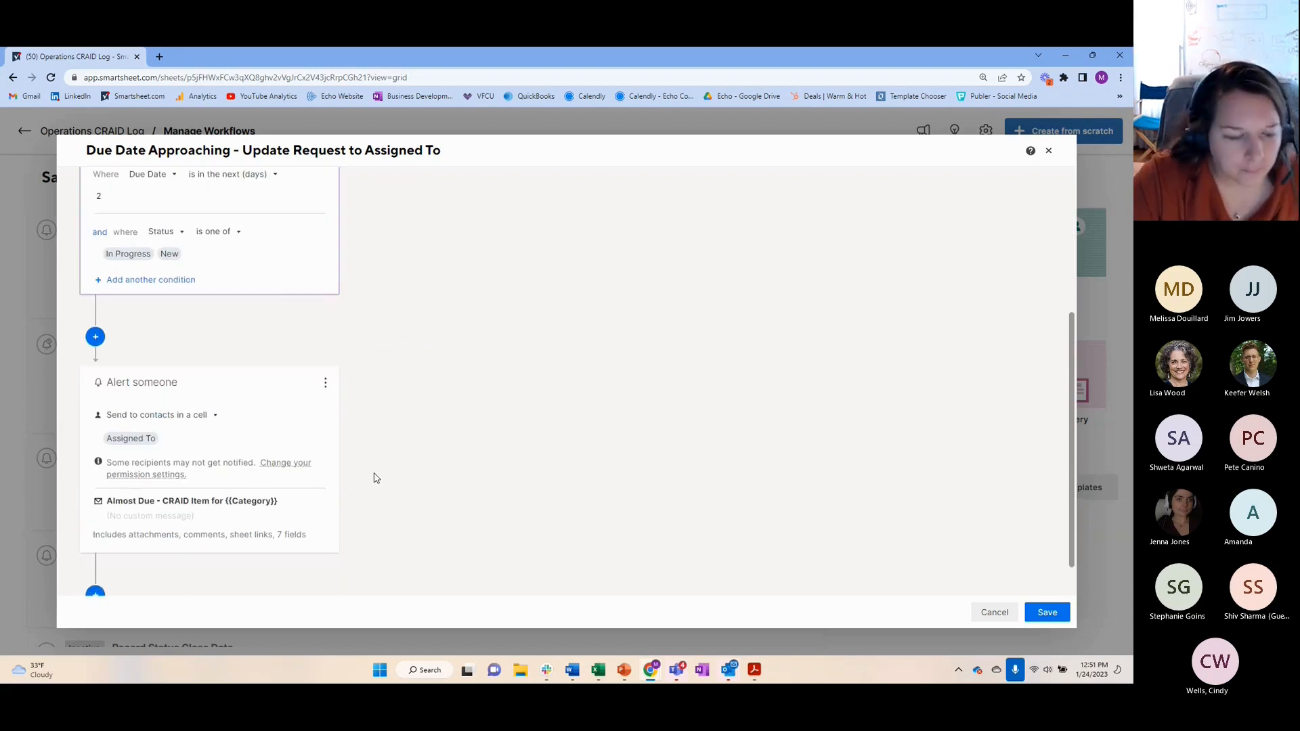
{"action": "scroll", "coordinate": [364, 419], "scroll_direction": "up", "scroll_amount": 1}
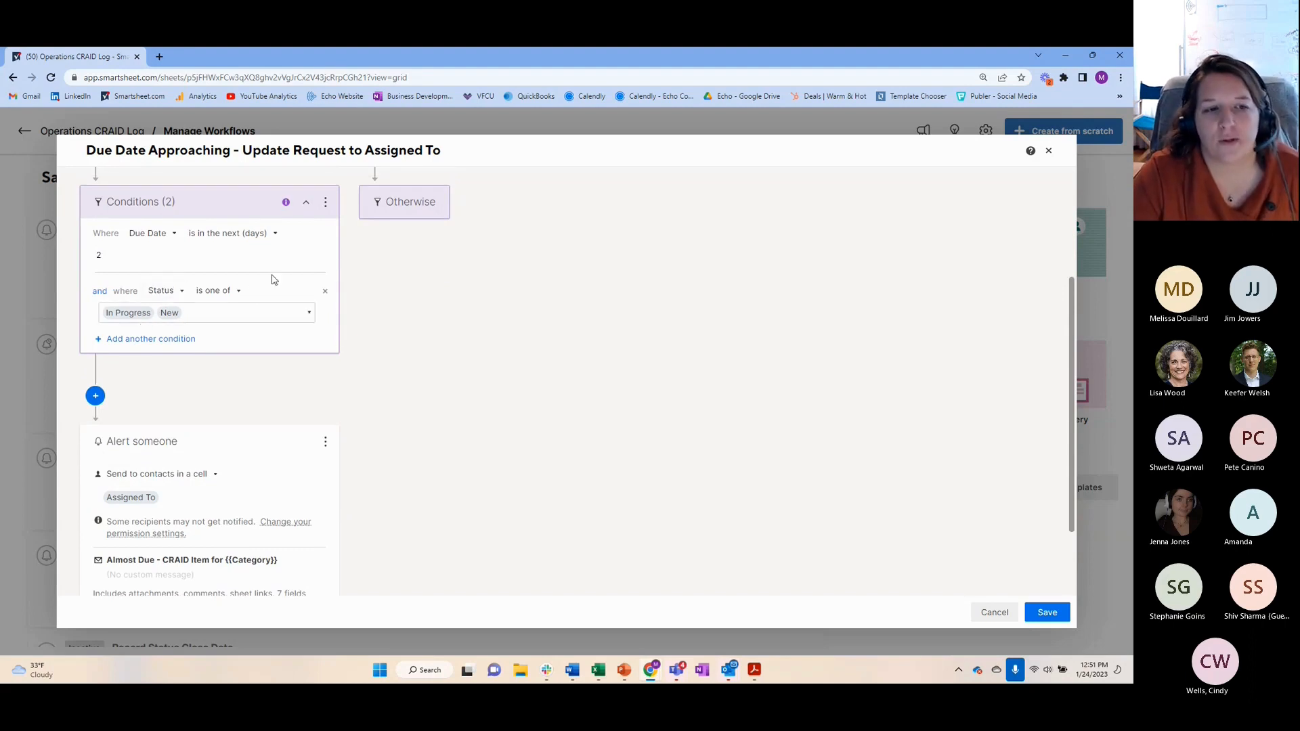
{"action": "left_click", "coordinate": [306, 310]}
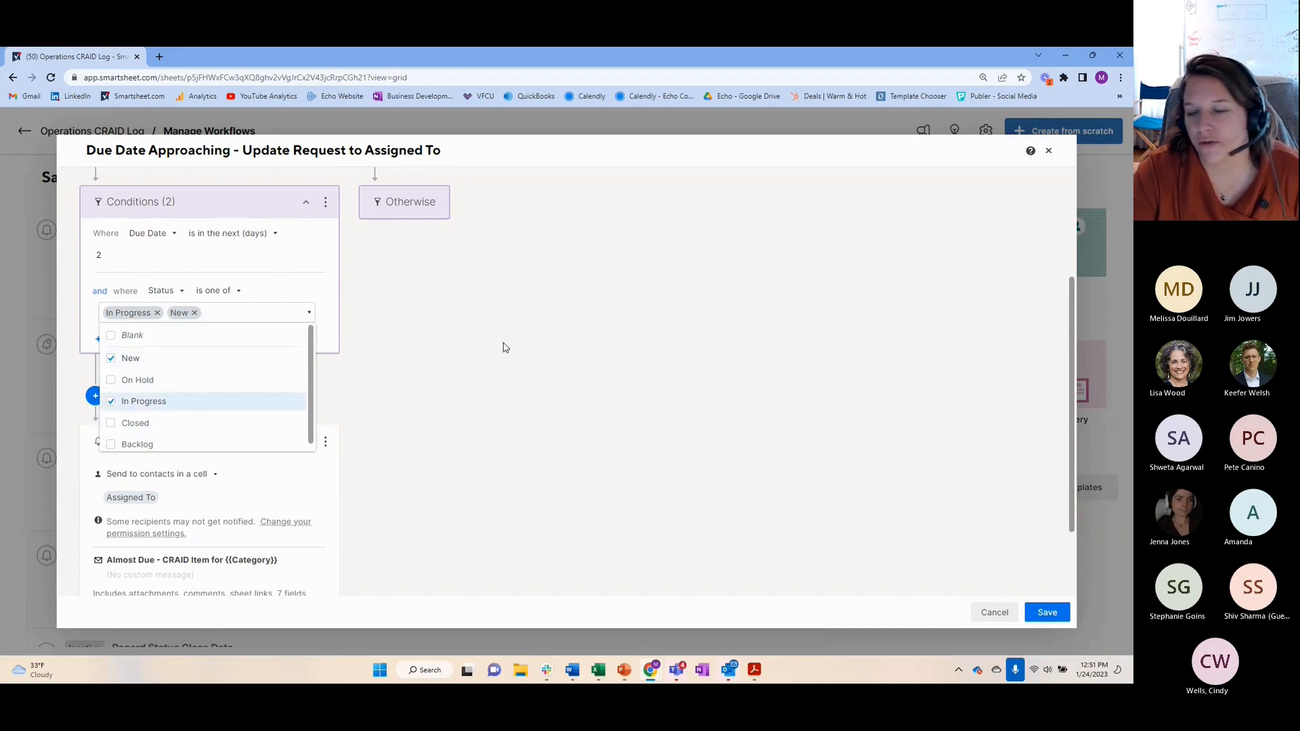
{"action": "left_click", "coordinate": [541, 357]}
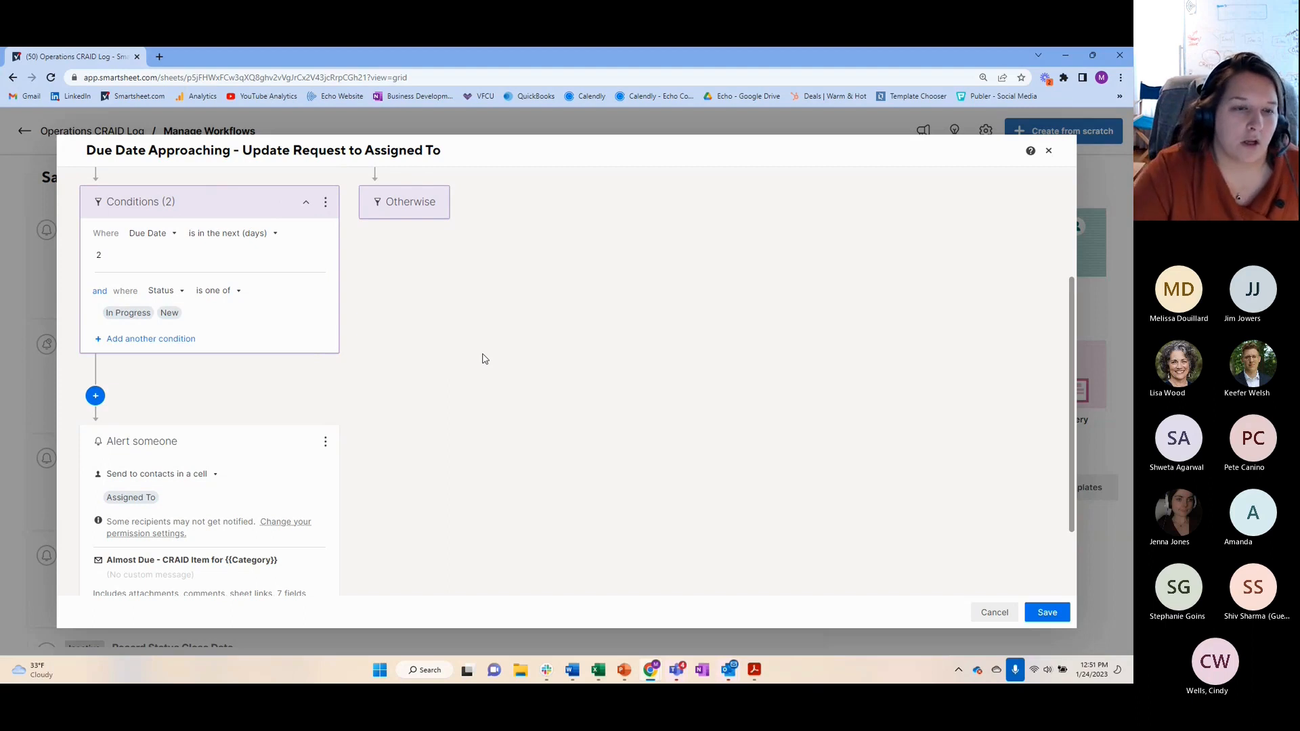
{"action": "scroll", "coordinate": [474, 358], "scroll_direction": "down", "scroll_amount": 3}
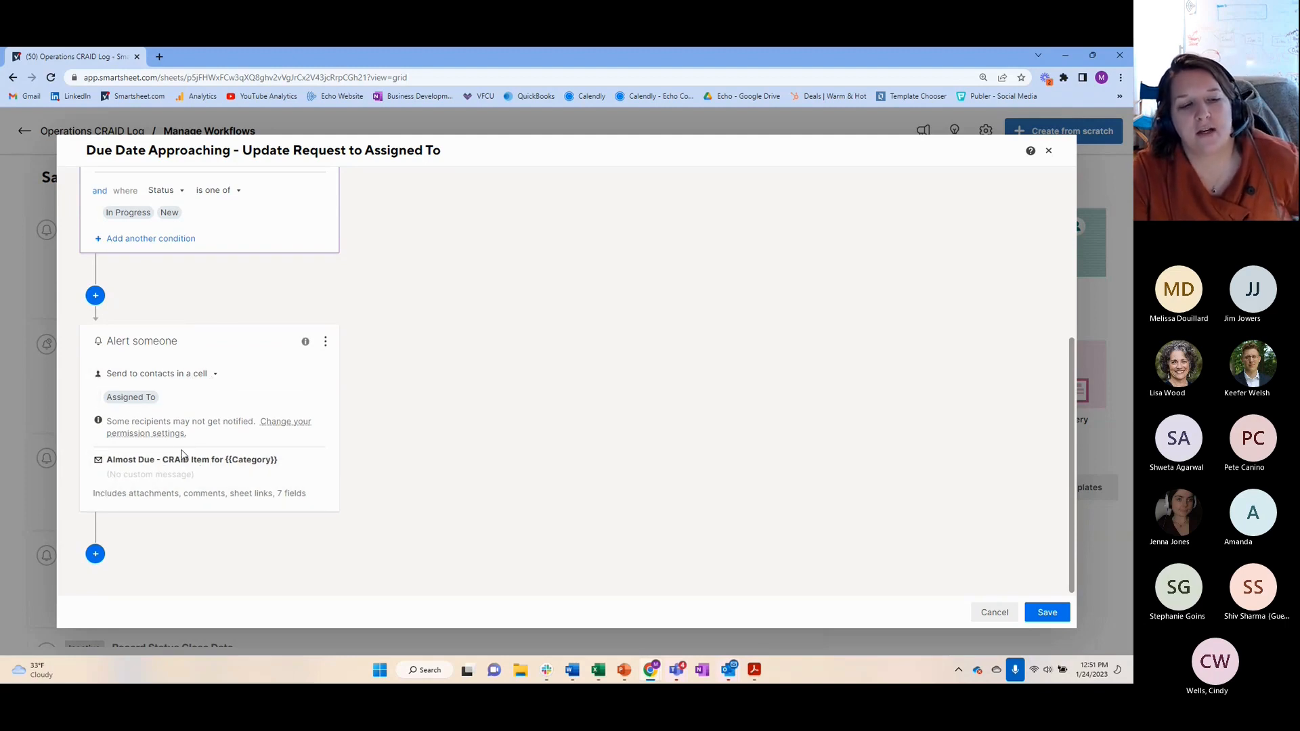
{"action": "left_click", "coordinate": [143, 496]}
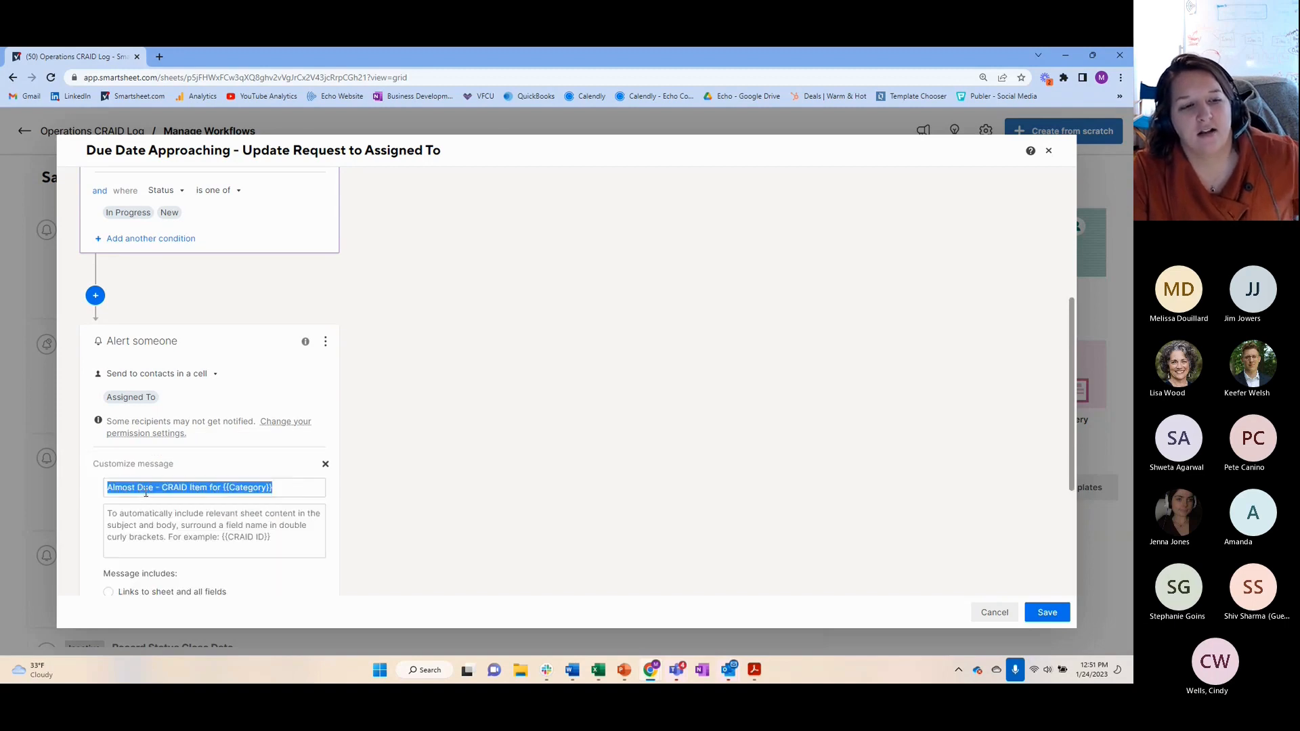
{"action": "scroll", "coordinate": [245, 467], "scroll_direction": "down", "scroll_amount": 3}
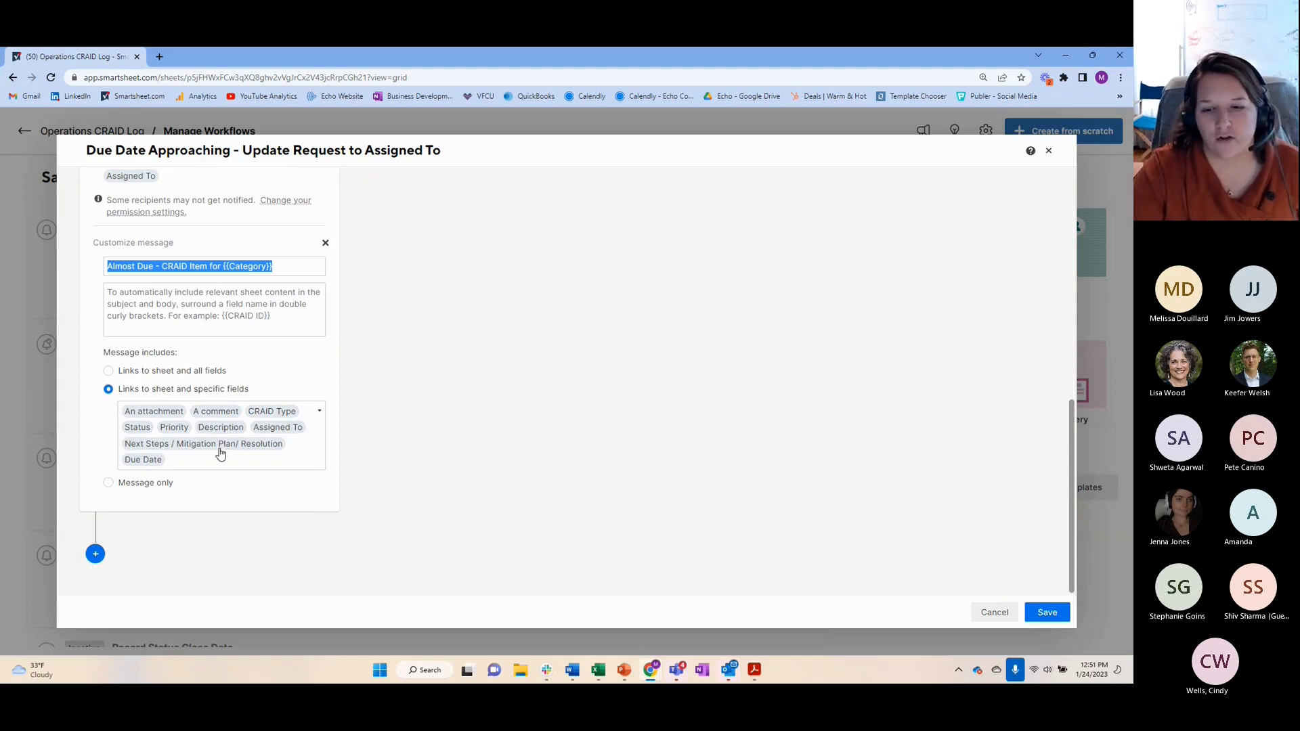
{"action": "left_click", "coordinate": [997, 620]}
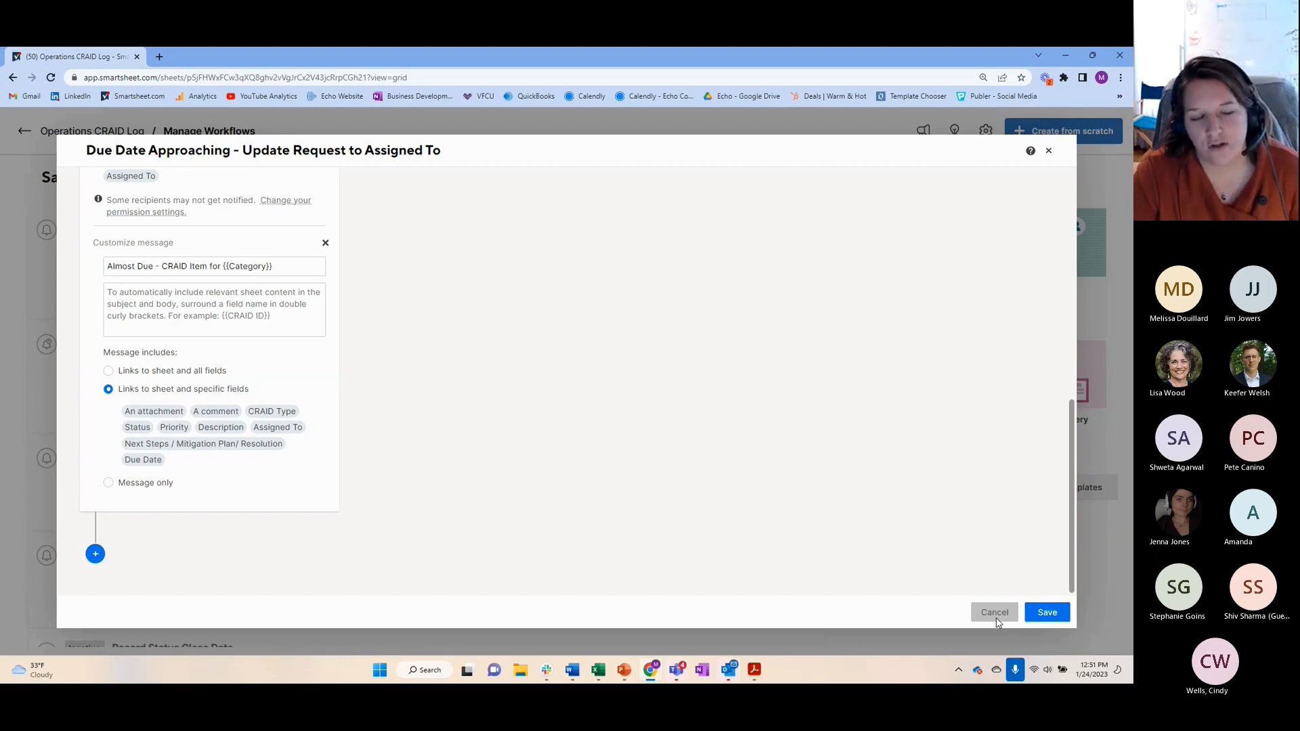
{"action": "left_click", "coordinate": [995, 613]}
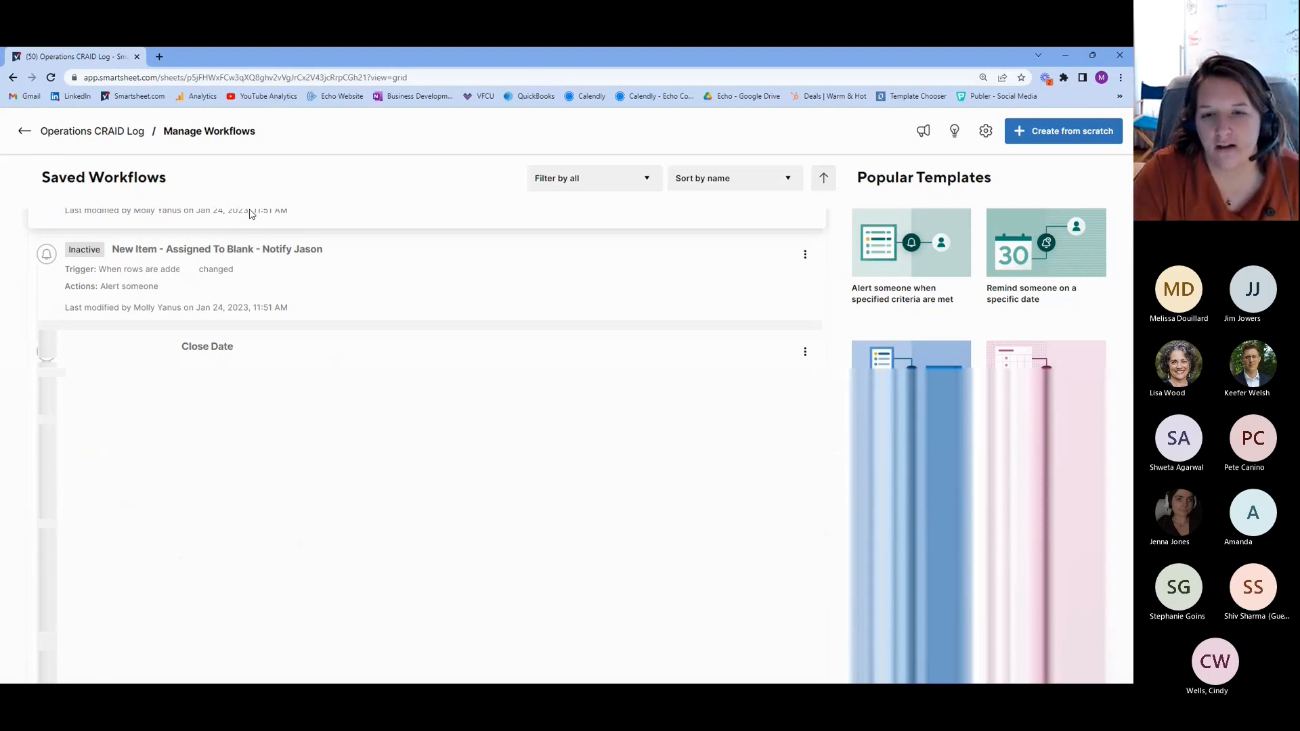
Open the saved Record Status Close Date workflow
{"action": "left_click", "coordinate": [207, 346]}
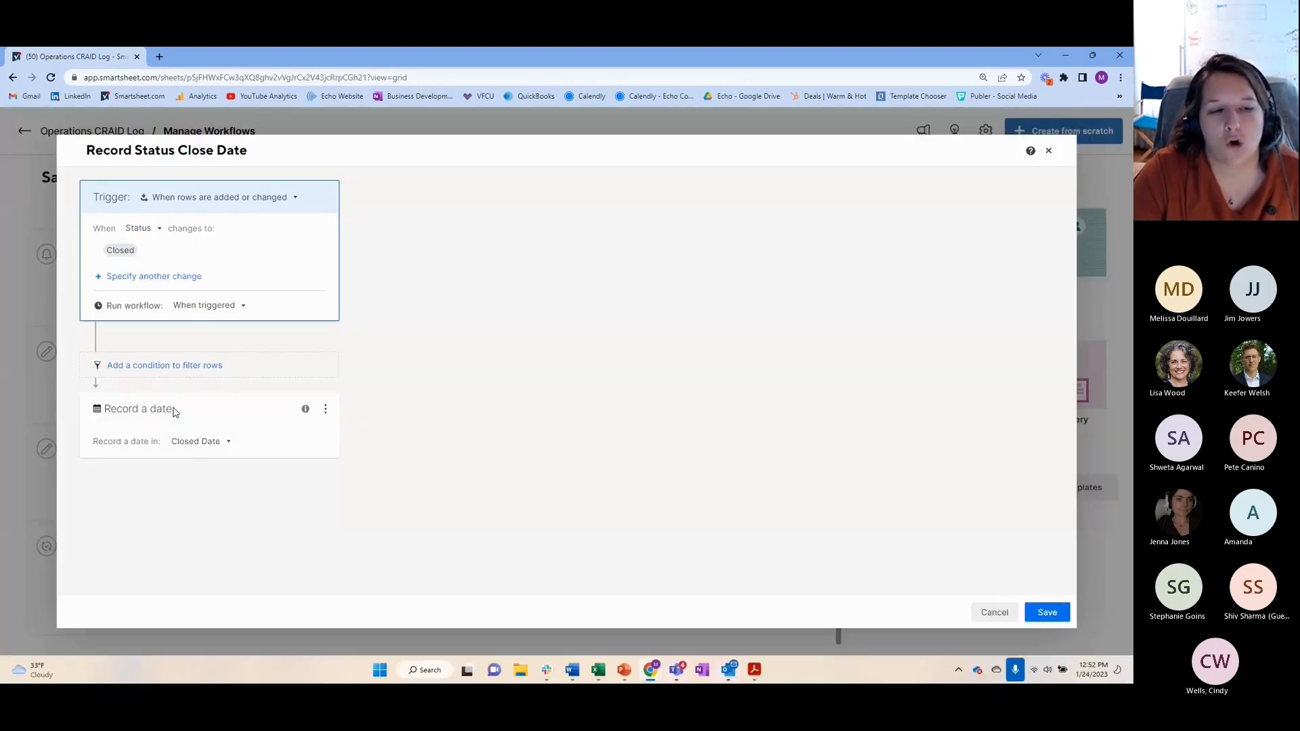